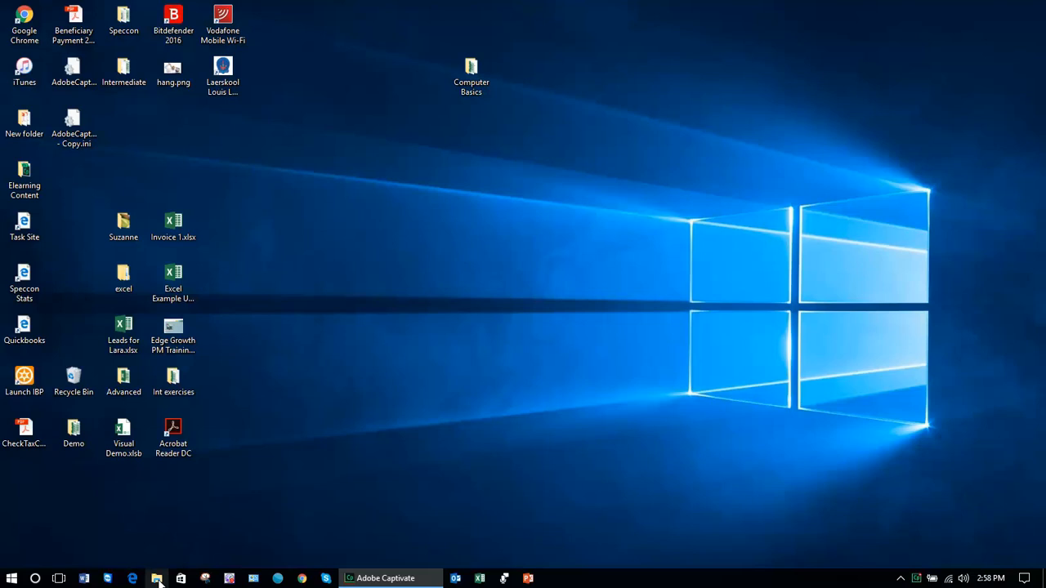
Open File Explorer and view the contents of the Desktop, Documents and Pictures folders
{"action": "left_click", "coordinate": [157, 579]}
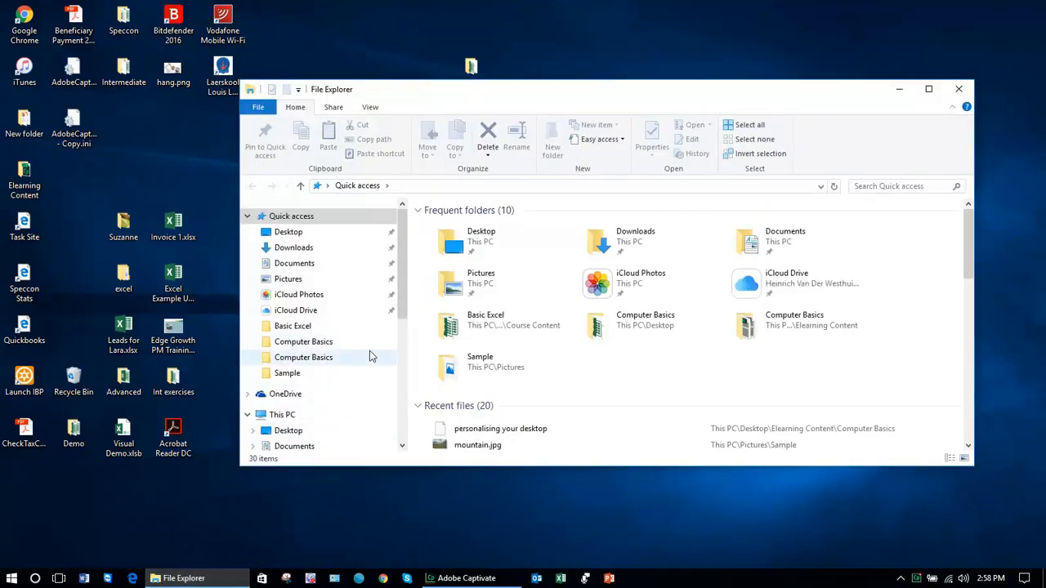
{"action": "left_click", "coordinate": [286, 233]}
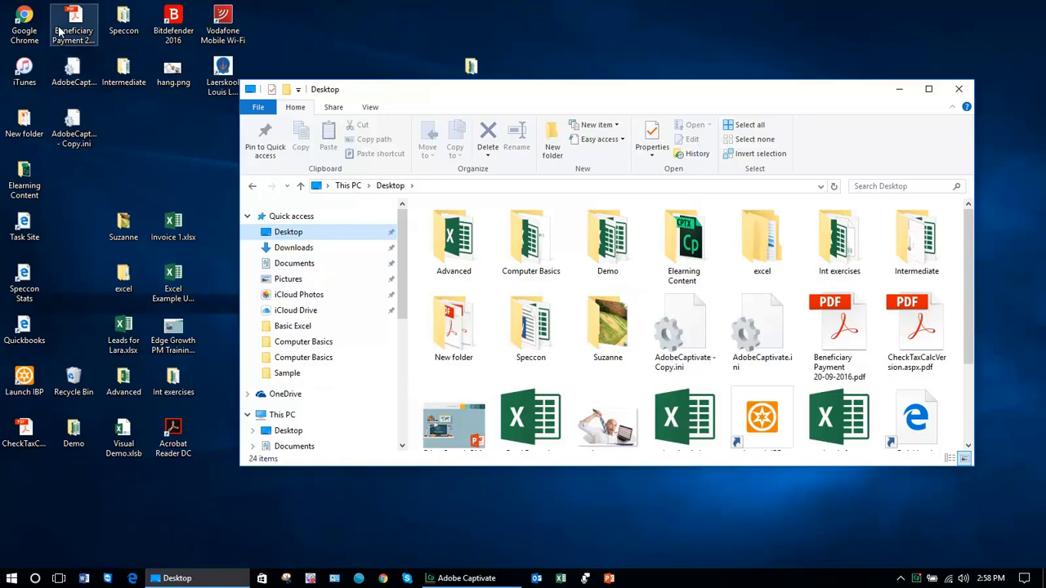
{"action": "left_click", "coordinate": [299, 264]}
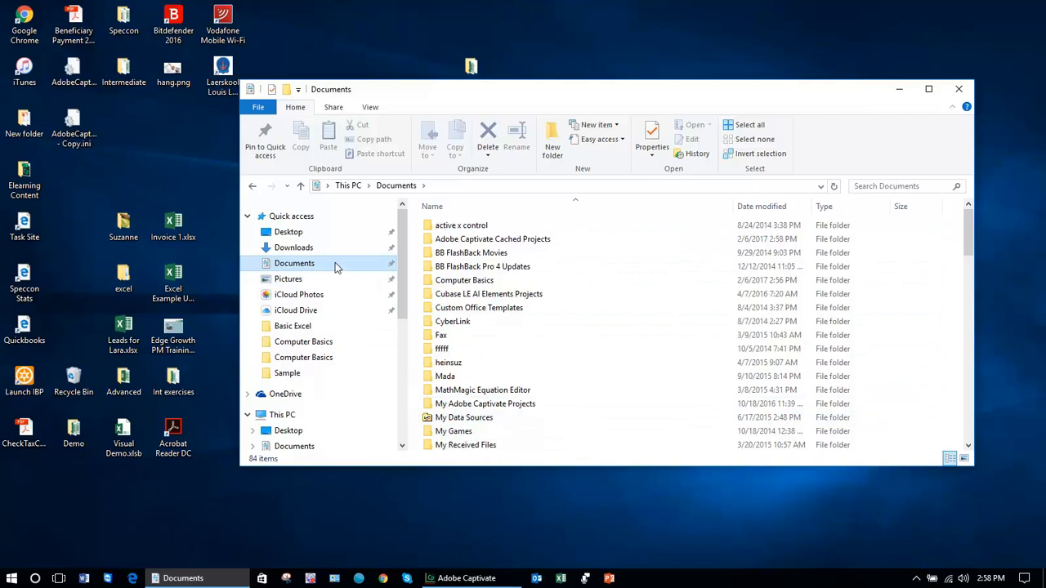
{"action": "left_click", "coordinate": [311, 280]}
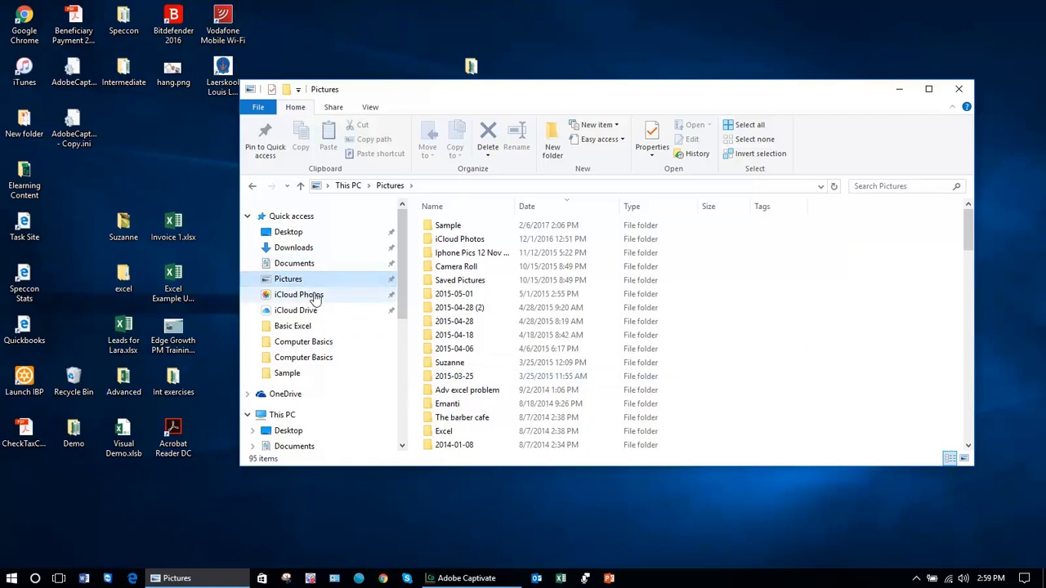
View the contents of the OS (C:) drive and of the ROZUSB (F:) USB drive
{"action": "left_click", "coordinate": [401, 448]}
{"action": "left_click", "coordinate": [402, 448]}
{"action": "left_click", "coordinate": [401, 447]}
{"action": "left_click", "coordinate": [401, 447]}
{"action": "left_click", "coordinate": [402, 447]}
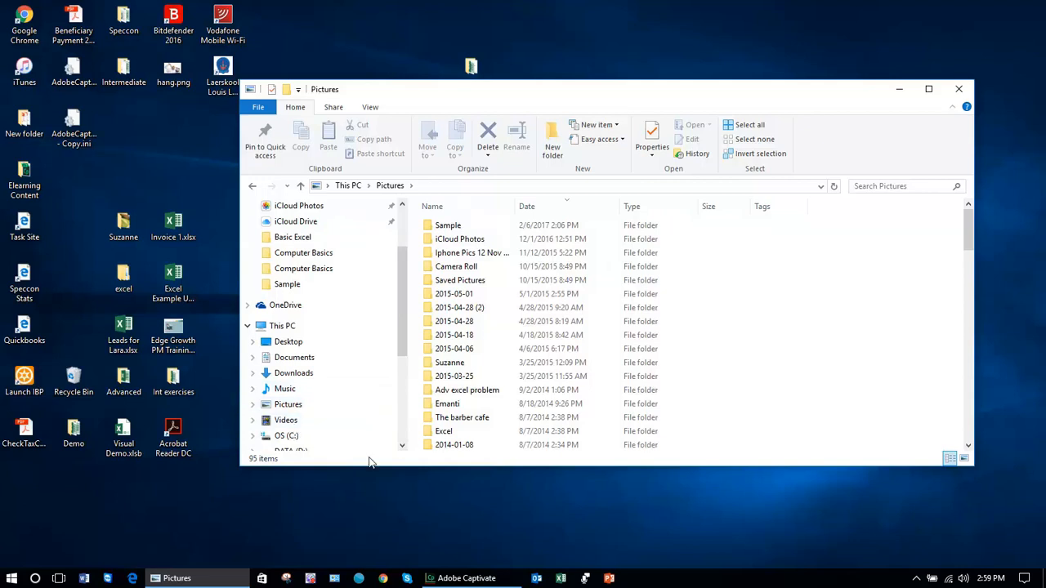
{"action": "scroll", "coordinate": [402, 451], "scroll_direction": "down", "scroll_amount": 5}
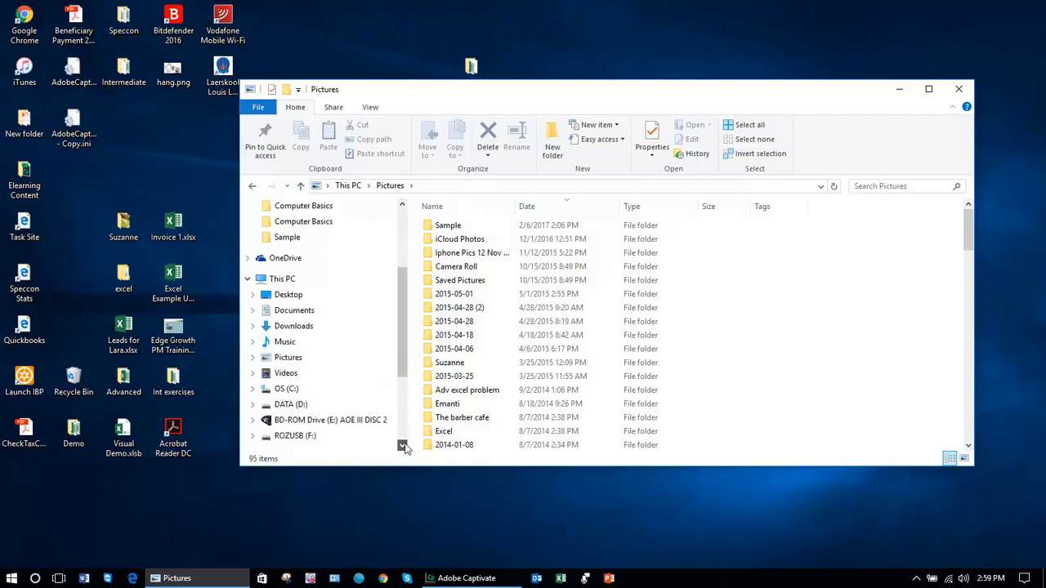
{"action": "left_click", "coordinate": [315, 360]}
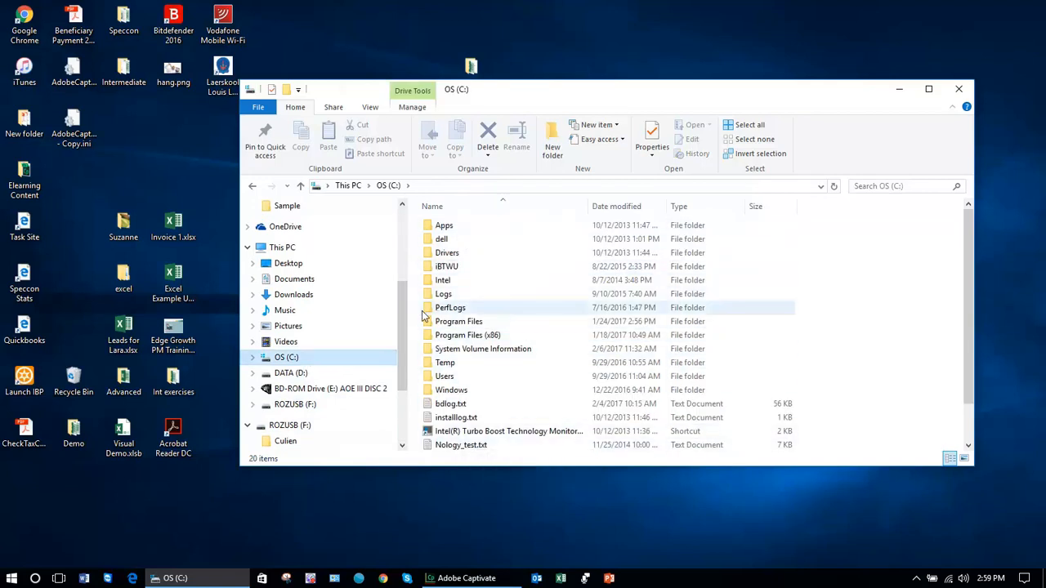
{"action": "left_click", "coordinate": [294, 405]}
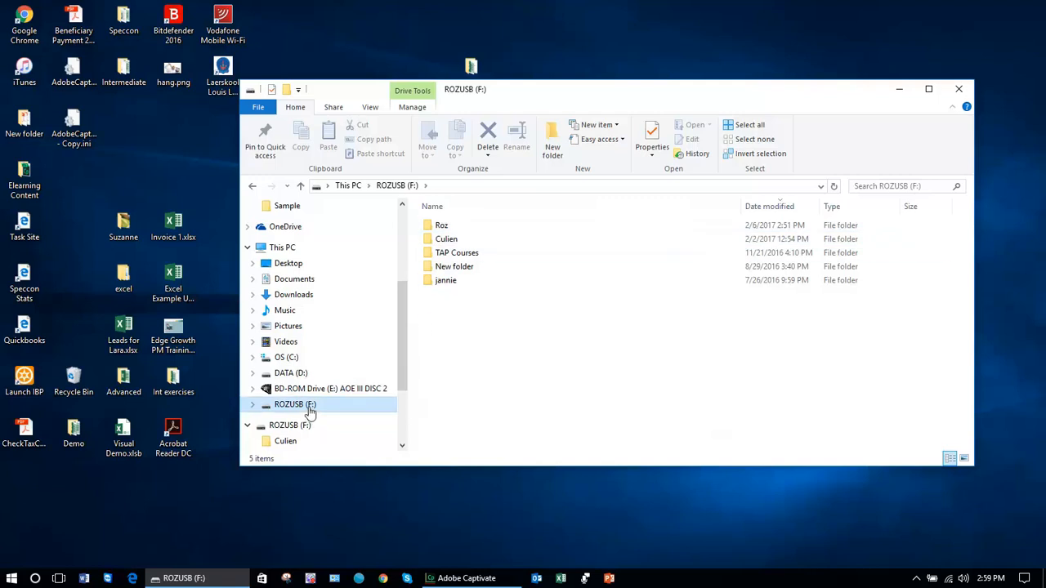
Create a new folder named "Training exercises" in the Documents folder
{"action": "left_click_drag", "start_coordinate": [400, 390], "coordinate": [408, 307]}
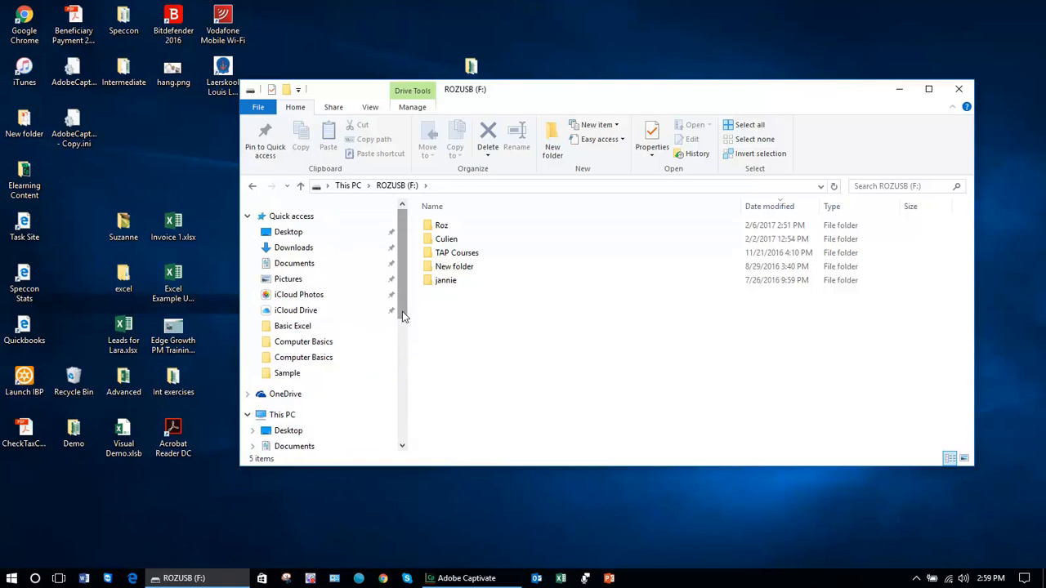
{"action": "left_click", "coordinate": [333, 263]}
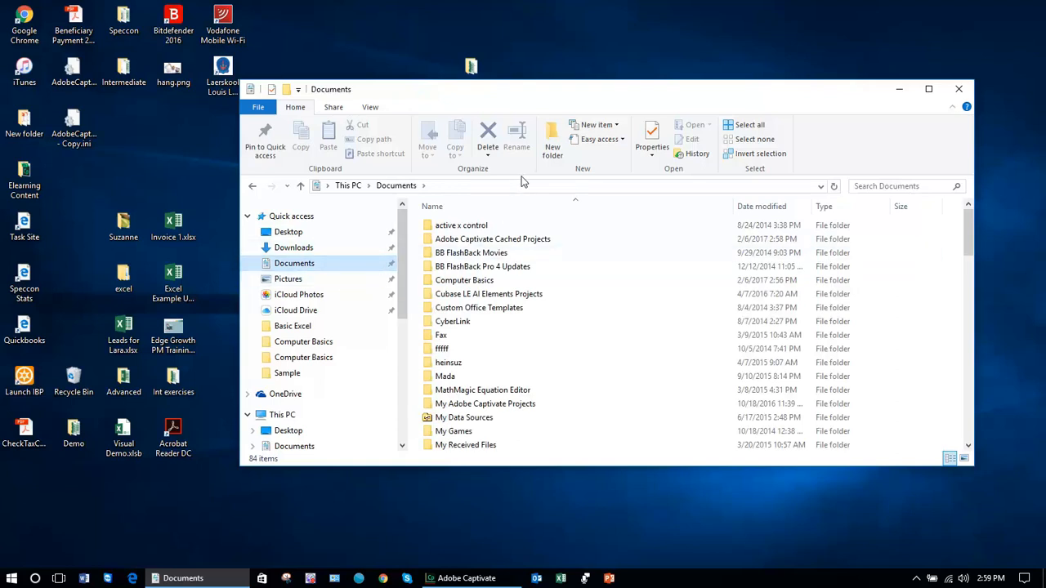
{"action": "left_click", "coordinate": [553, 144]}
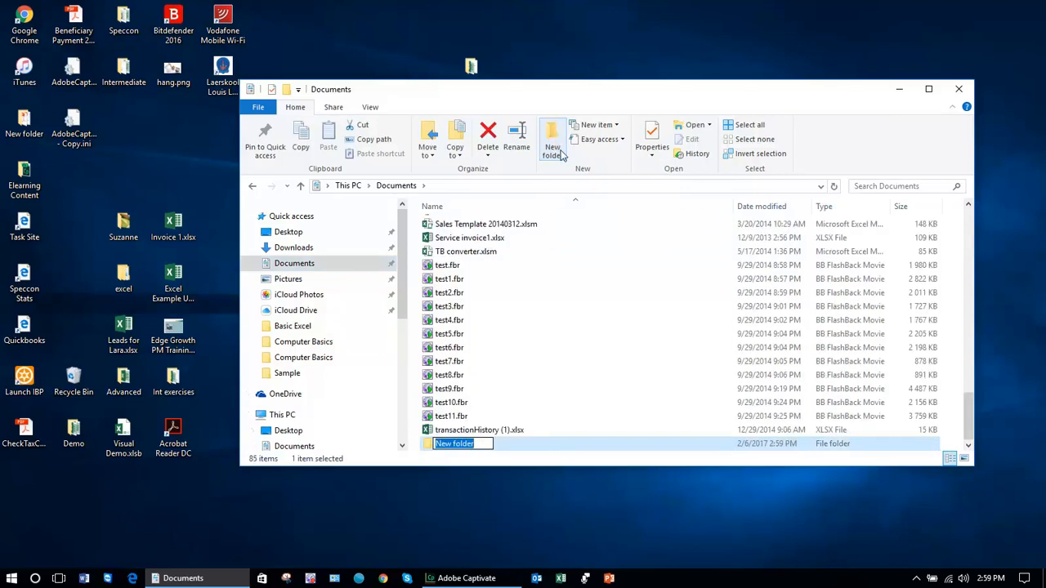
{"action": "type", "text": "Training exercuse"}
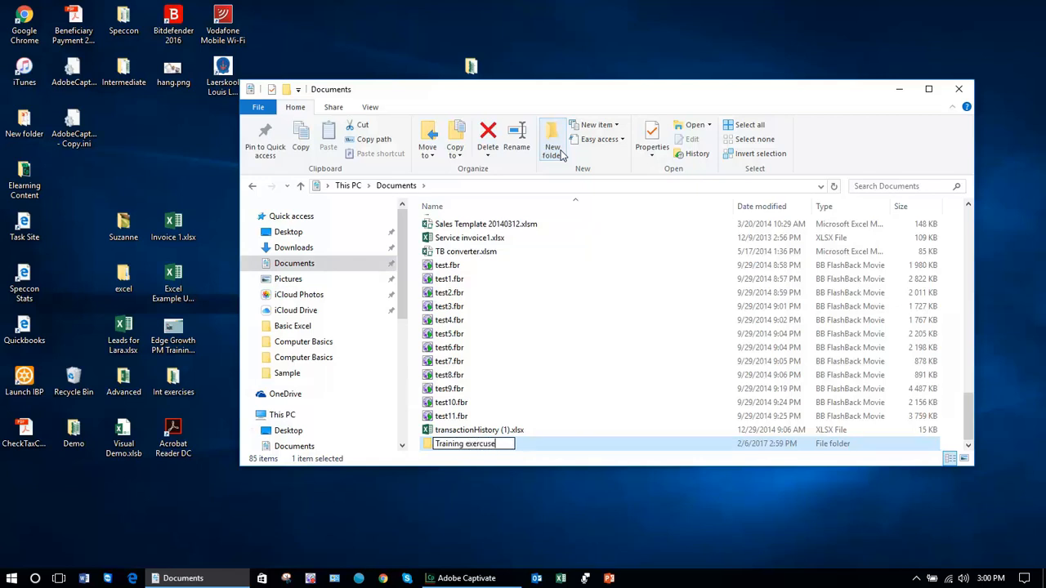
{"action": "key", "text": "BackSpace"}
{"action": "key", "text": "BackSpace"}
{"action": "type", "text": "ises"}
{"action": "key", "text": "Return"}
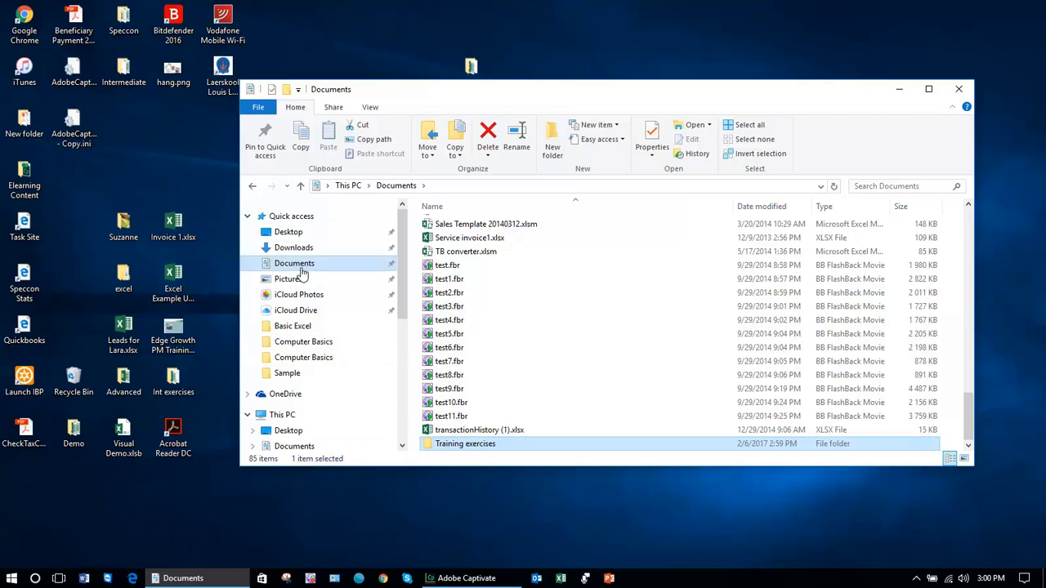
Reload the Documents folder under This PC, then locate and select the Training exercises folder in its list
{"action": "left_click", "coordinate": [400, 447]}
{"action": "left_click", "coordinate": [400, 447]}
{"action": "left_click", "coordinate": [399, 447]}
{"action": "left_click", "coordinate": [400, 447]}
{"action": "left_click", "coordinate": [399, 447]}
{"action": "left_click", "coordinate": [291, 343]}
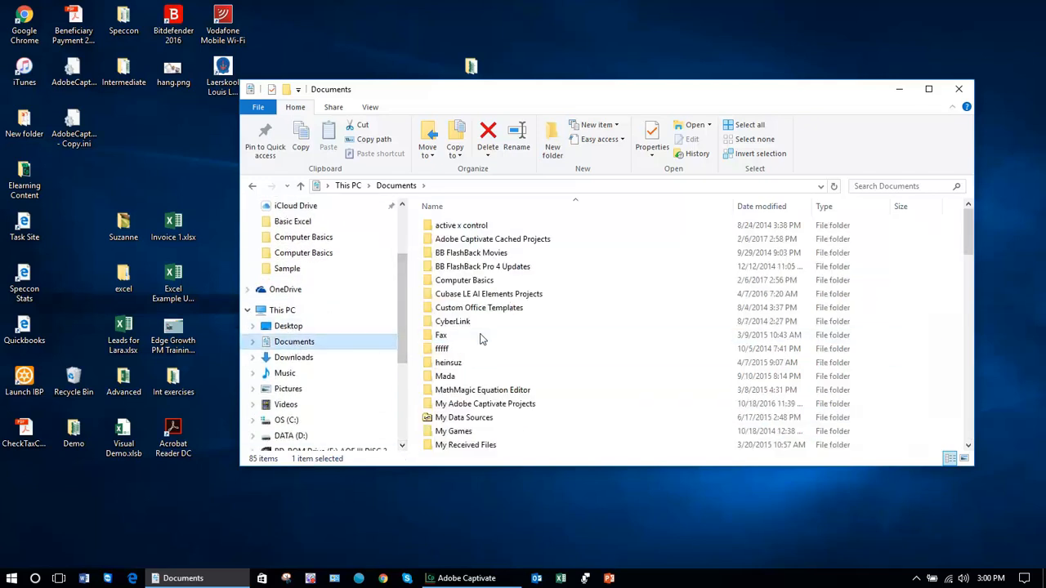
{"action": "left_click", "coordinate": [970, 447]}
{"action": "left_click", "coordinate": [970, 447]}
{"action": "left_click", "coordinate": [970, 447]}
{"action": "left_click", "coordinate": [969, 447]}
{"action": "left_click", "coordinate": [970, 447]}
{"action": "left_click", "coordinate": [970, 447]}
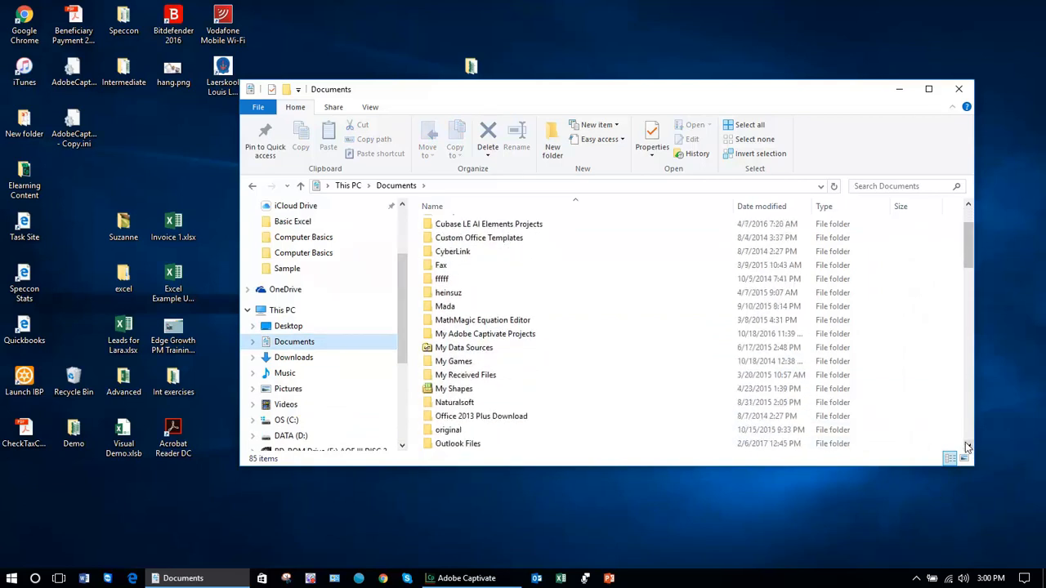
{"action": "left_click", "coordinate": [970, 447]}
{"action": "left_click", "coordinate": [970, 447]}
{"action": "left_click", "coordinate": [969, 447]}
{"action": "left_click", "coordinate": [968, 446]}
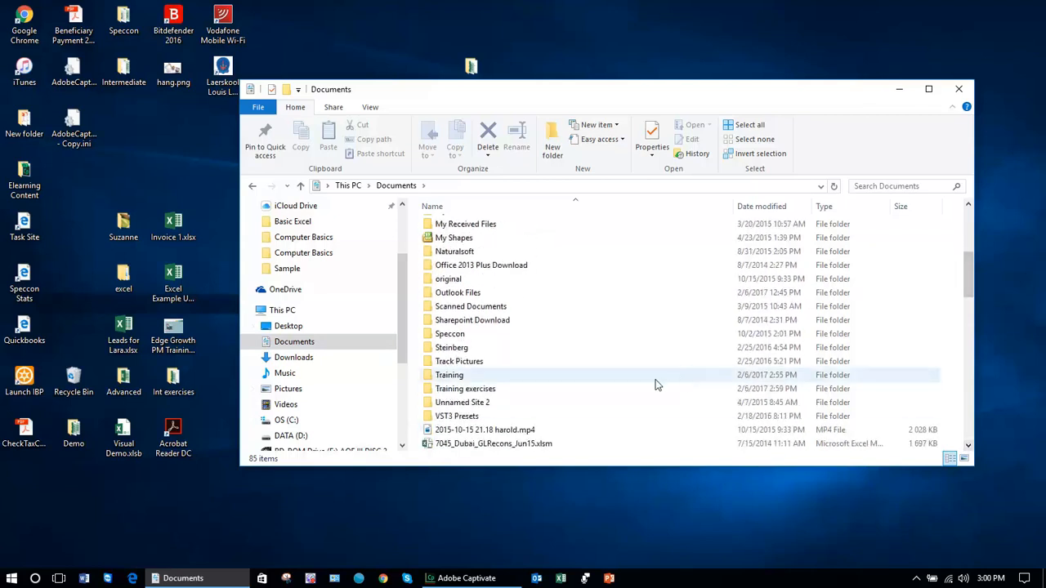
{"action": "left_click", "coordinate": [482, 393]}
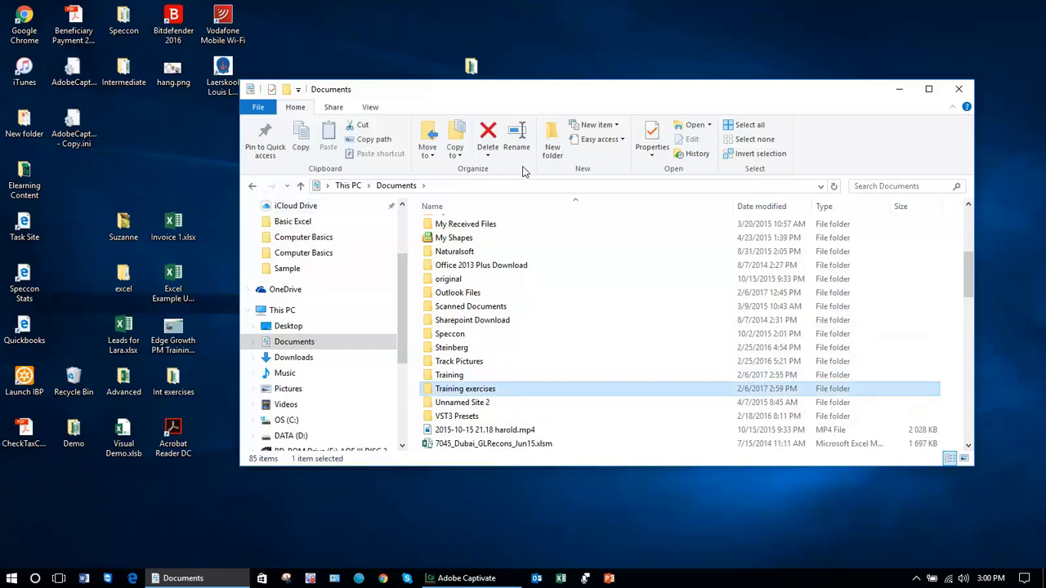
Create another new folder named "2017" directly in the Documents folder
{"action": "left_click", "coordinate": [552, 146]}
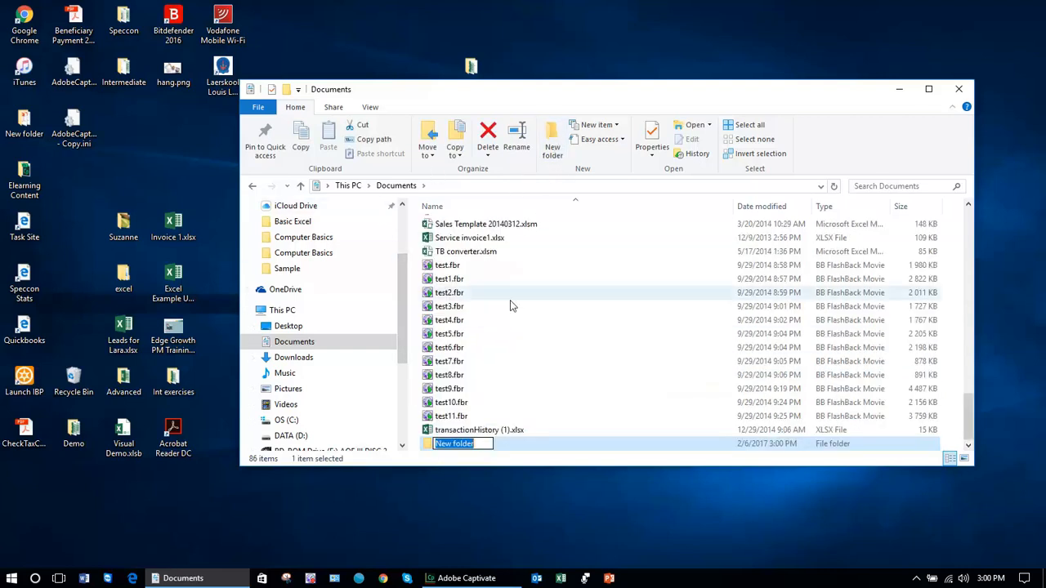
{"action": "type", "text": "2017"}
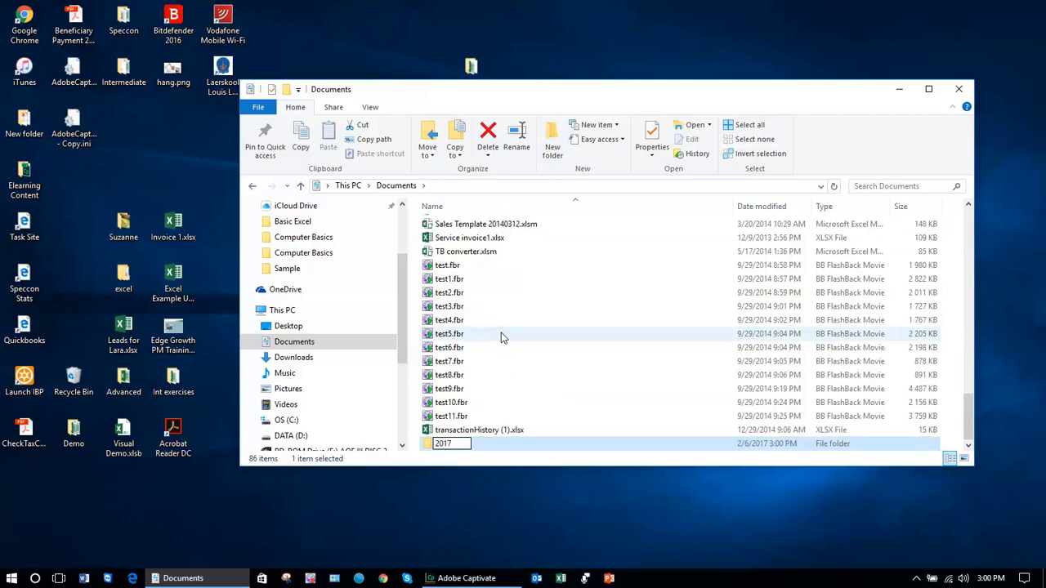
{"action": "key", "text": "Return"}
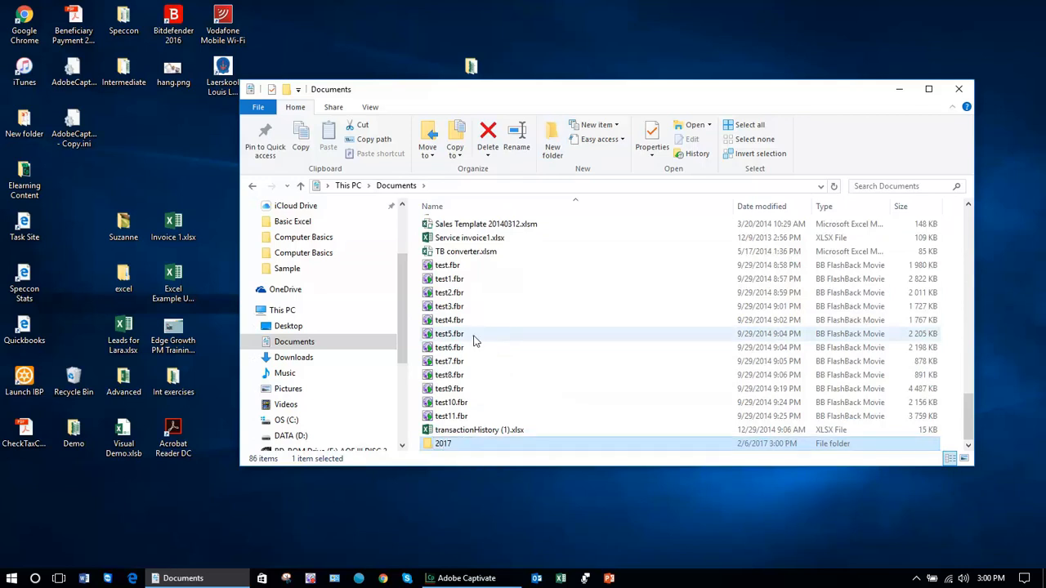
Return to the start of the Documents list and open the Training exercises folder to view its contents
{"action": "left_click", "coordinate": [368, 345]}
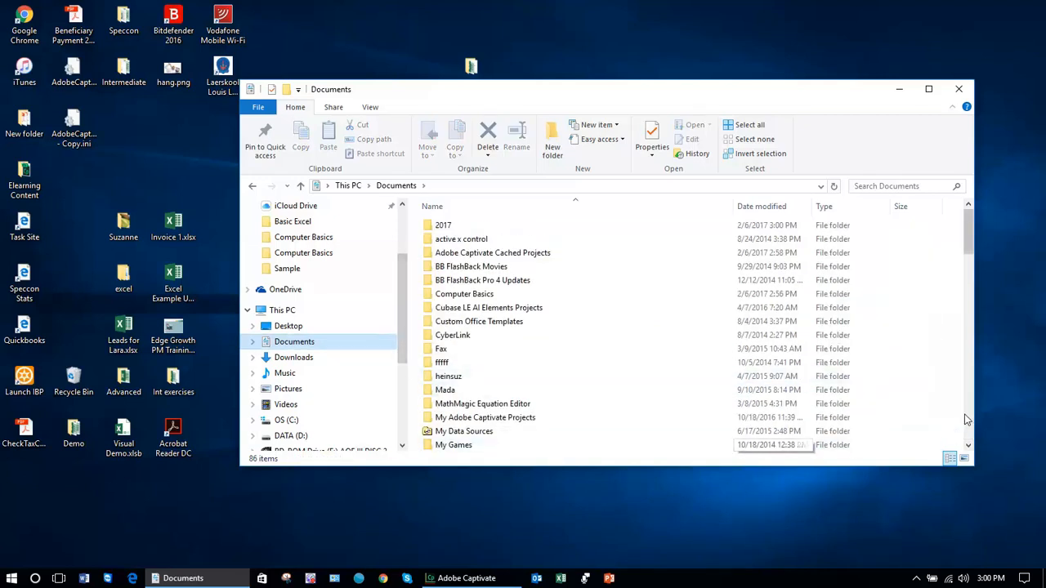
{"action": "scroll", "coordinate": [850, 442], "scroll_direction": "down", "scroll_amount": 5}
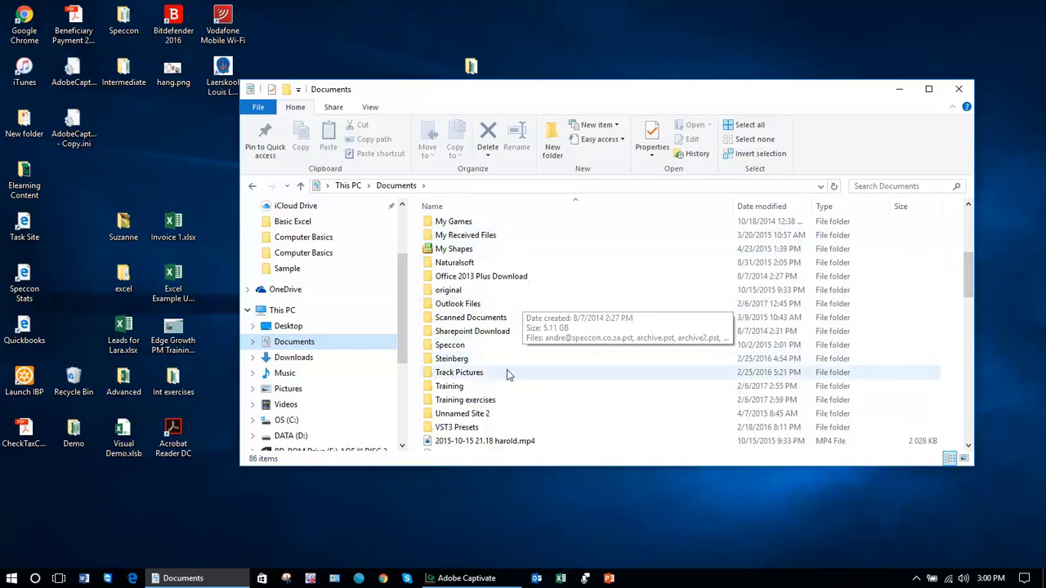
{"action": "left_click", "coordinate": [504, 401]}
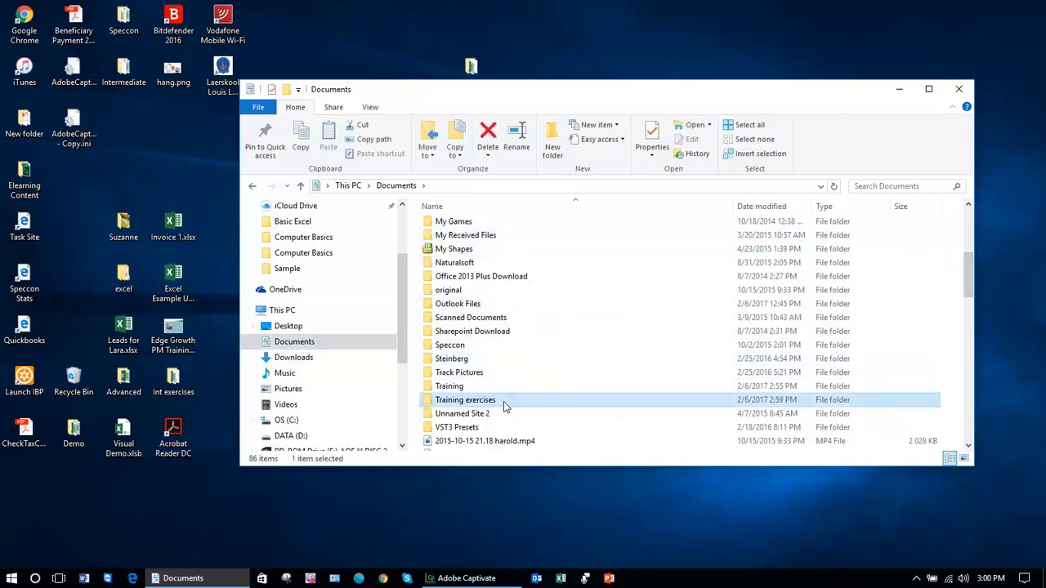
{"action": "double_click", "coordinate": [504, 402]}
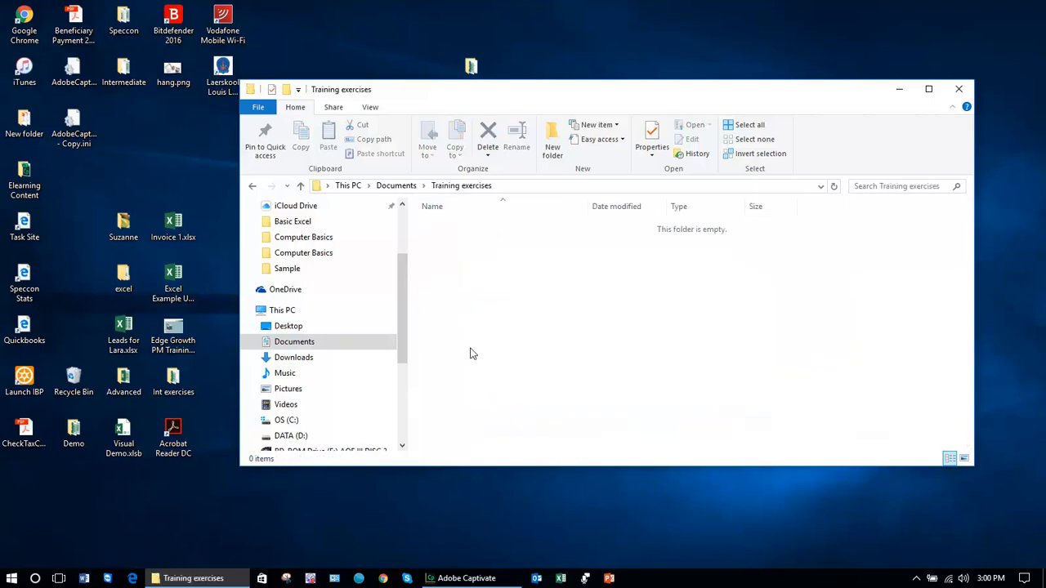
Go back to Documents and open the 2017 subfolder inside the Training folder
{"action": "left_click", "coordinate": [331, 344]}
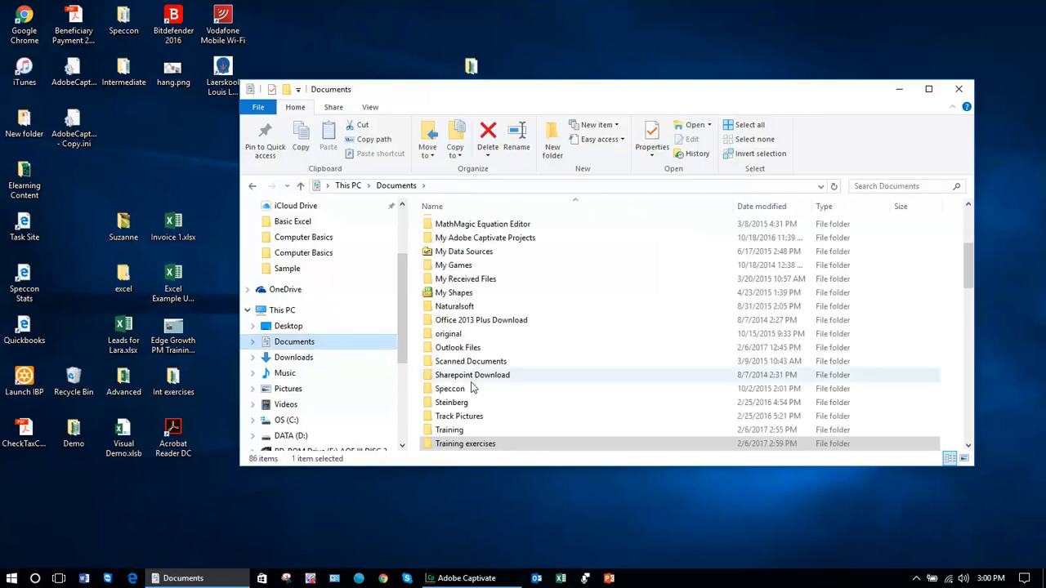
{"action": "double_click", "coordinate": [449, 430]}
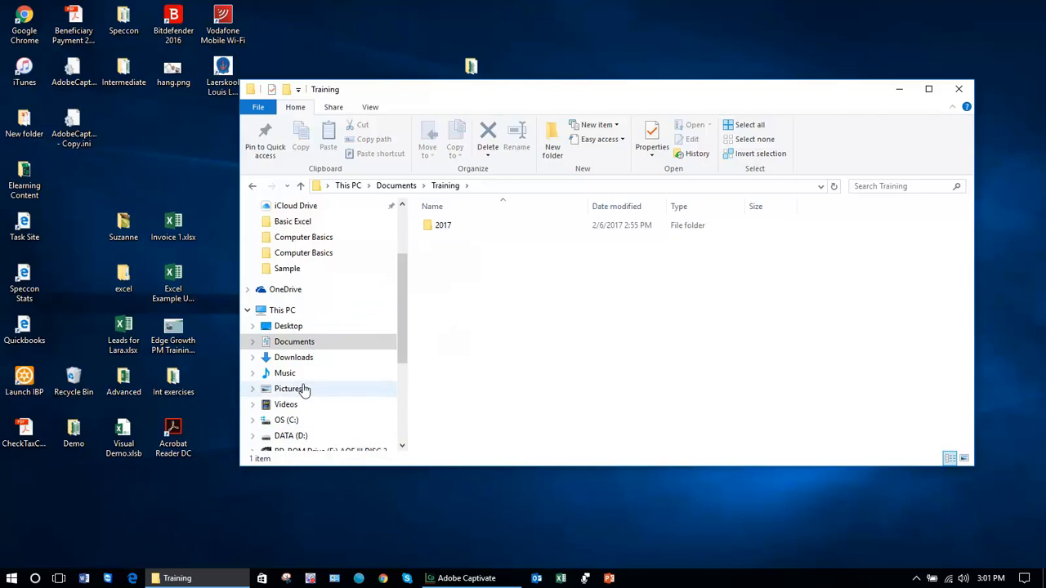
{"action": "double_click", "coordinate": [459, 228]}
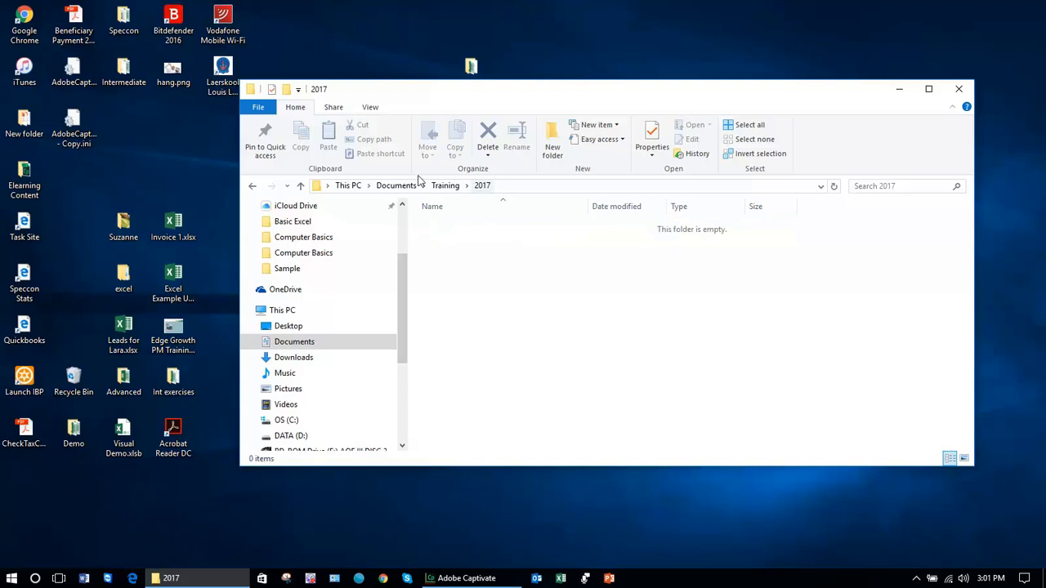
Return to the Documents folder and open its Computer Basics folder
{"action": "scroll", "coordinate": [402, 316], "scroll_direction": "up", "scroll_amount": 3}
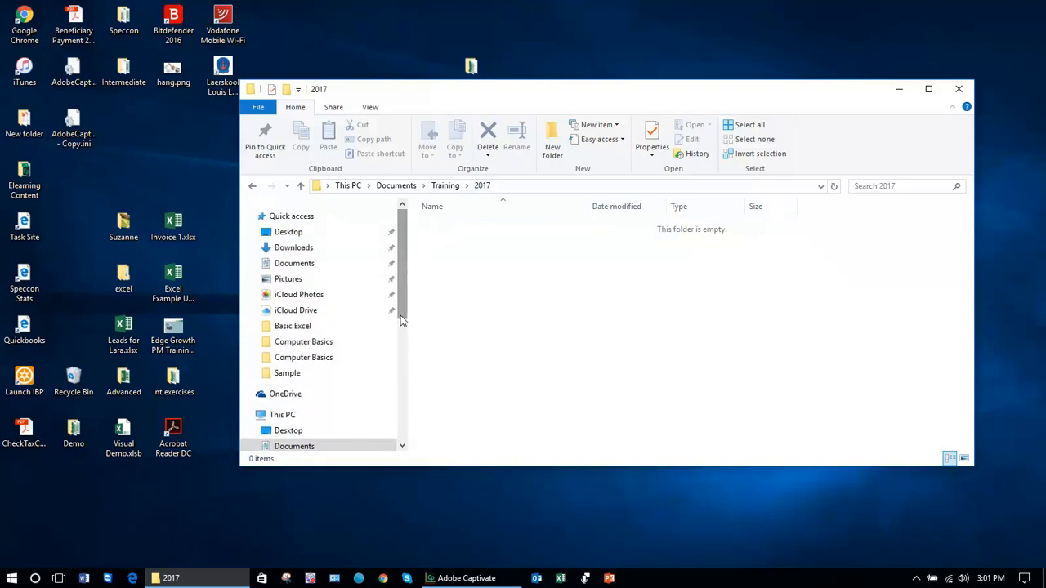
{"action": "scroll", "coordinate": [402, 314], "scroll_direction": "down", "scroll_amount": 2}
{"action": "left_click", "coordinate": [346, 392]}
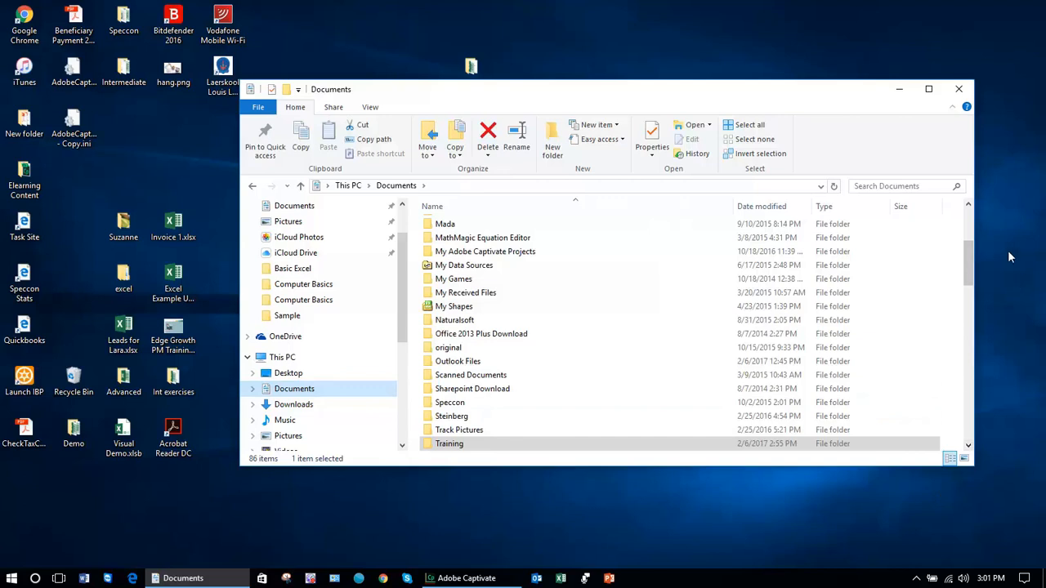
{"action": "left_click", "coordinate": [967, 220]}
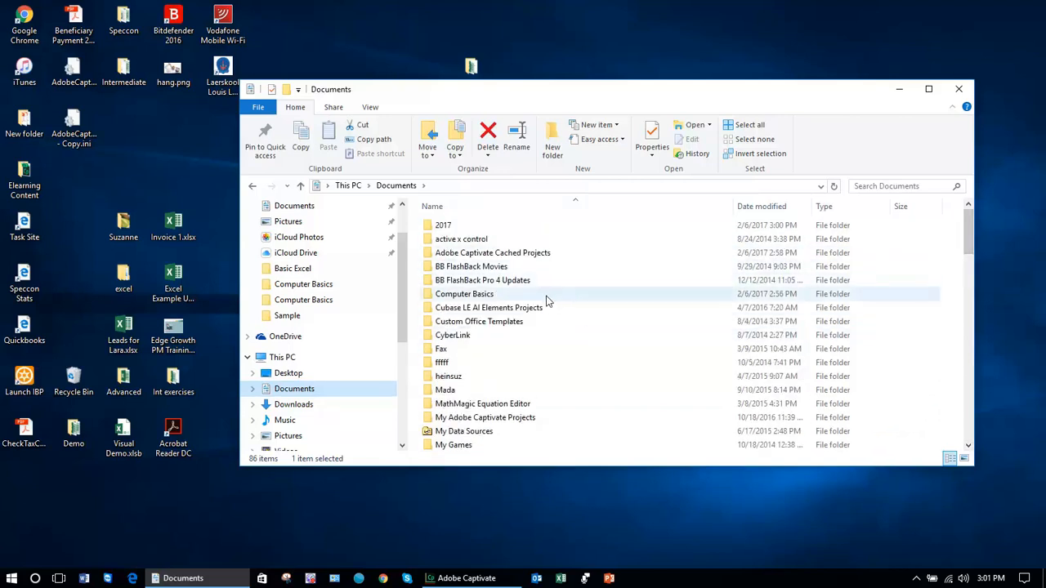
{"action": "left_click", "coordinate": [431, 295]}
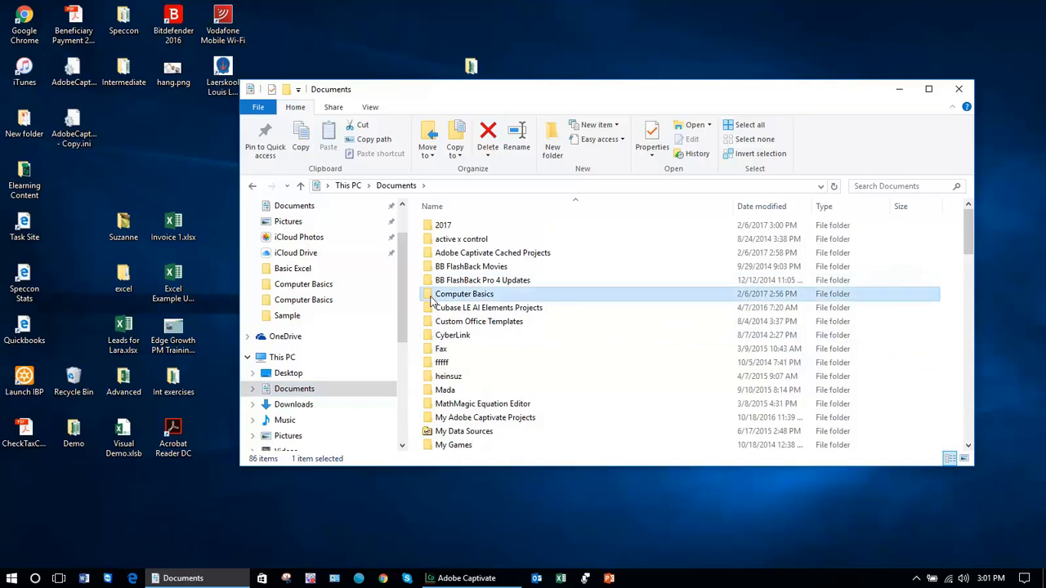
{"action": "double_click", "coordinate": [431, 296]}
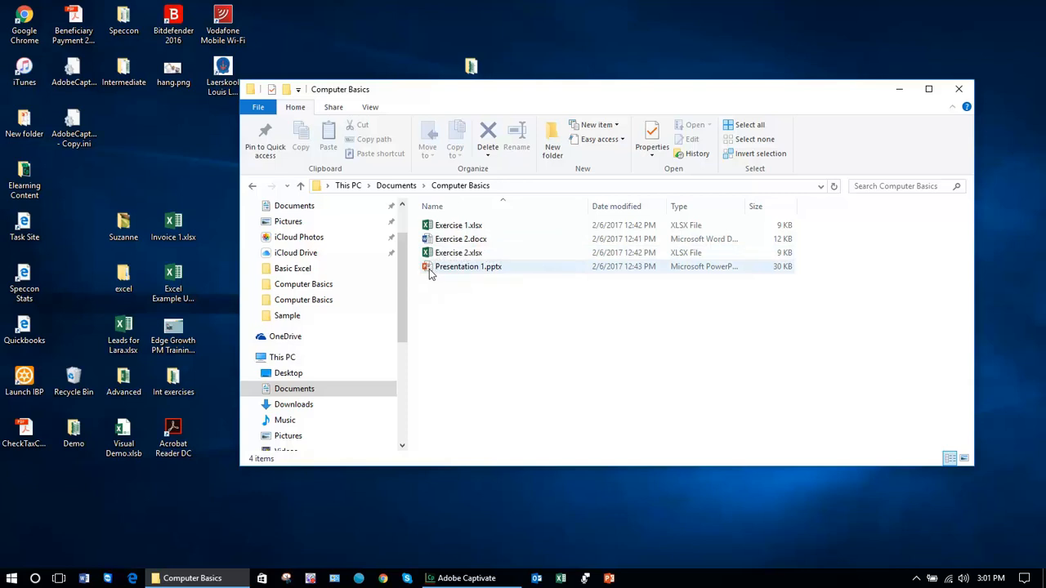
Move Exercise 1.xlsx from the Computer Basics folder in Documents into the 2017 subfolder of the Training folder using cut and paste
{"action": "left_click", "coordinate": [460, 229]}
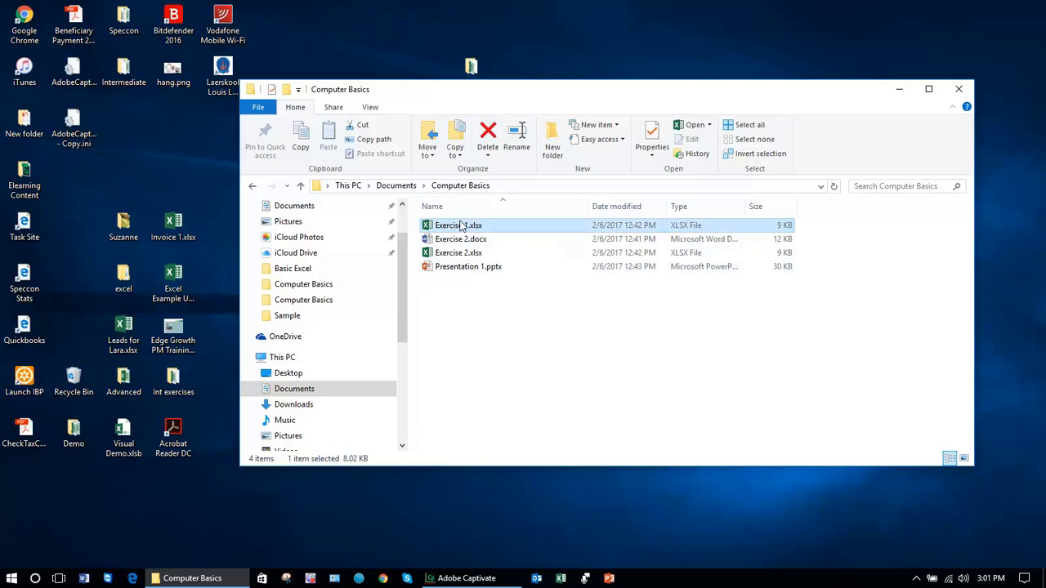
{"action": "right_click", "coordinate": [462, 227]}
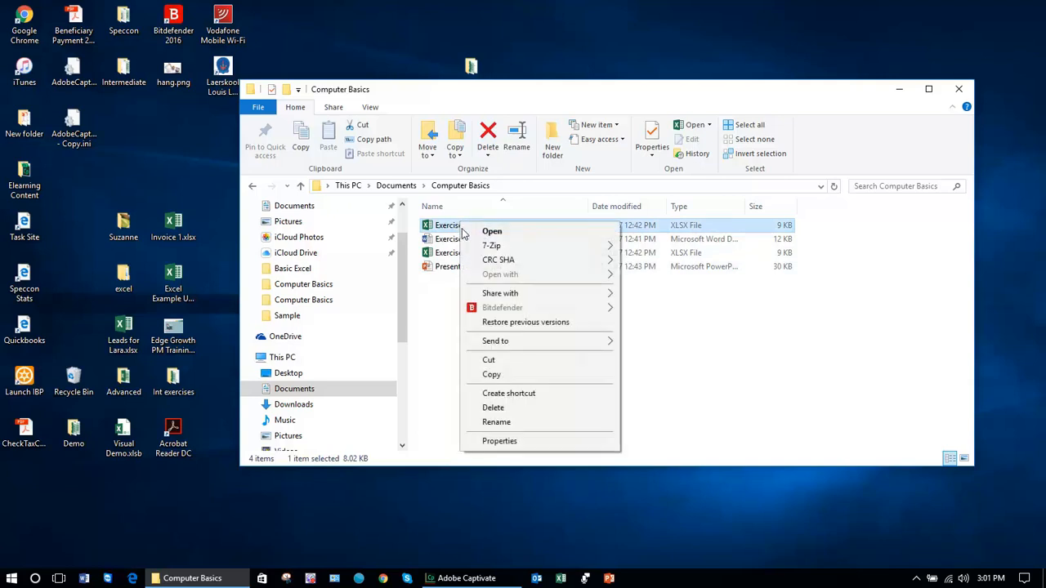
{"action": "left_click", "coordinate": [487, 359]}
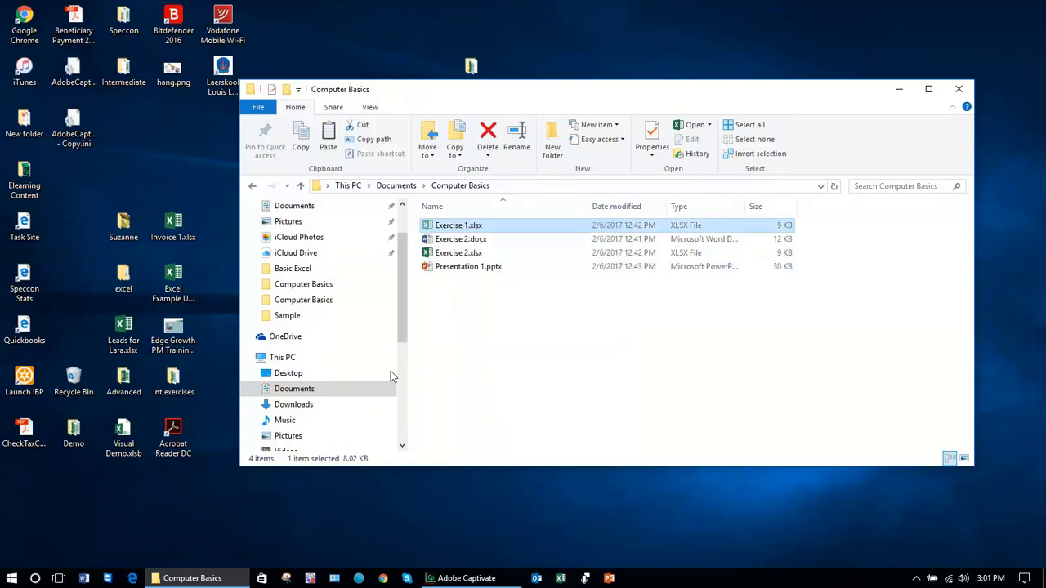
{"action": "left_click", "coordinate": [364, 394]}
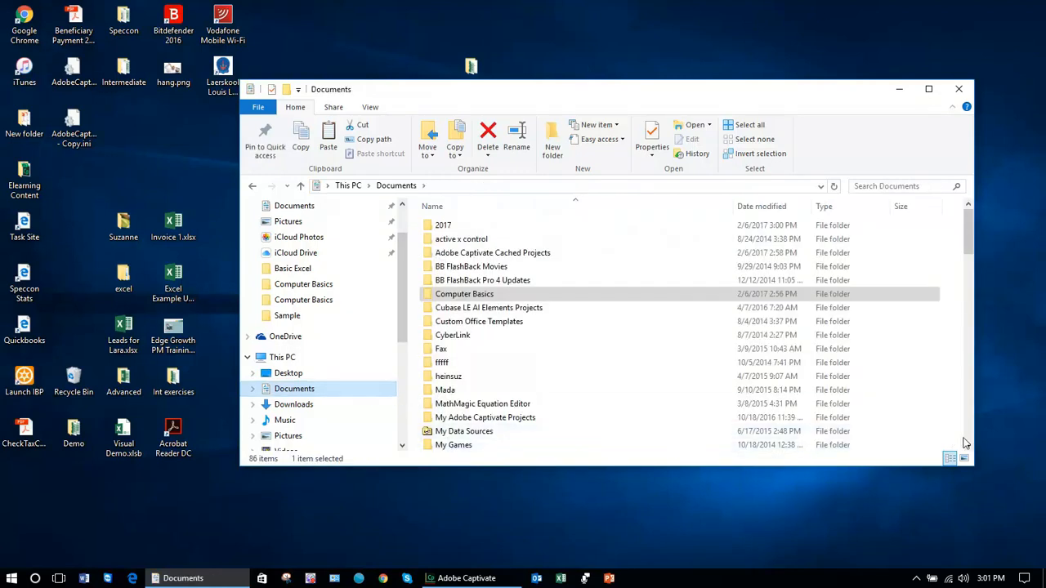
{"action": "scroll", "coordinate": [850, 438], "scroll_direction": "down", "scroll_amount": 5}
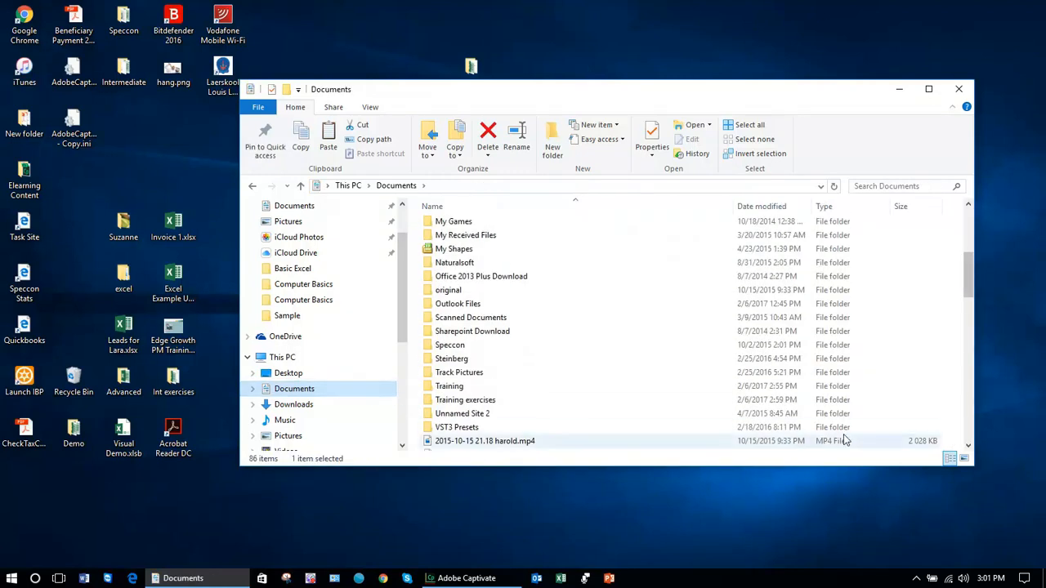
{"action": "left_click", "coordinate": [641, 387]}
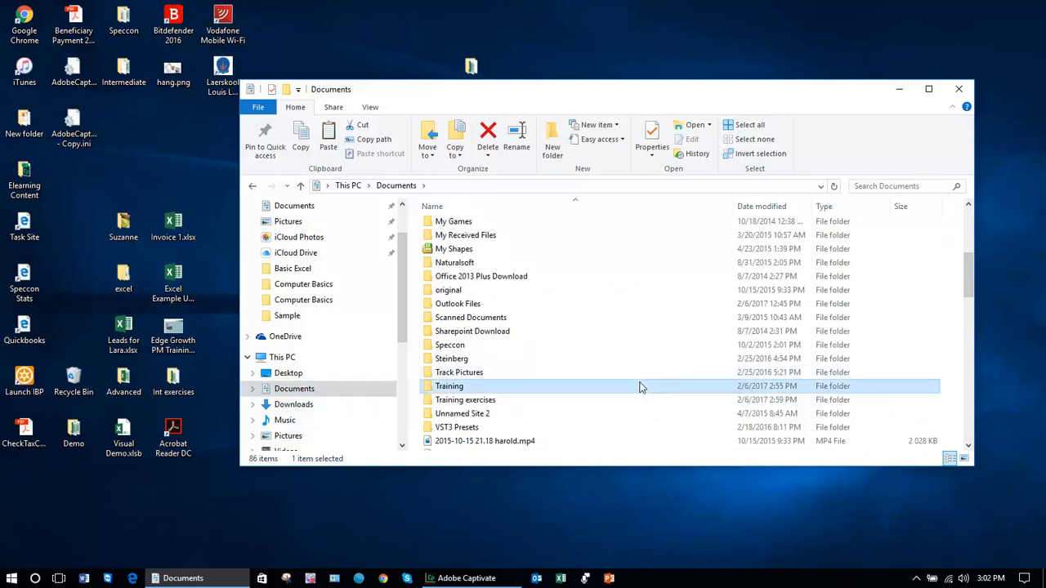
{"action": "double_click", "coordinate": [641, 387]}
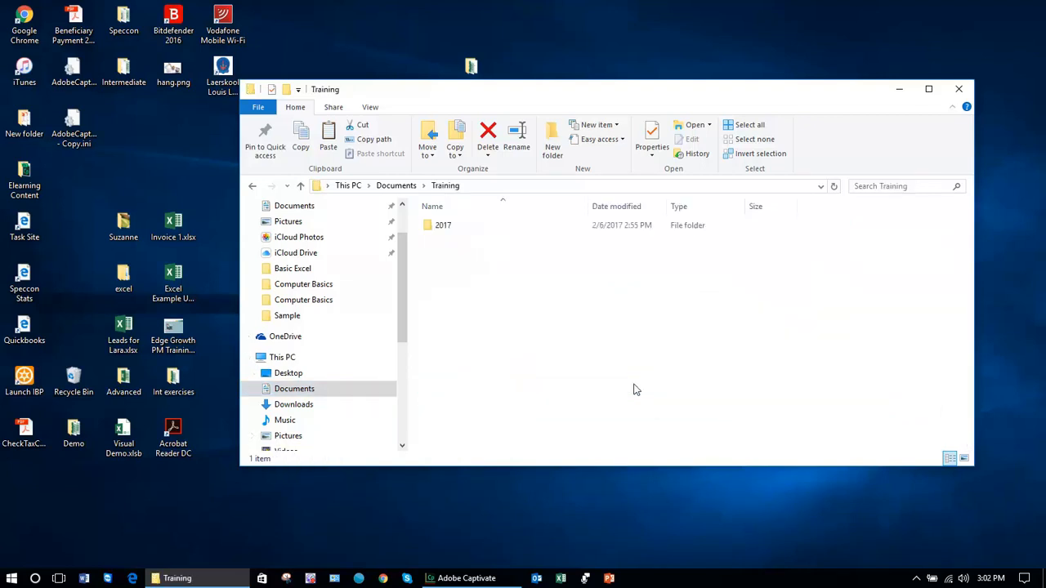
{"action": "left_click", "coordinate": [432, 230]}
{"action": "double_click", "coordinate": [432, 231]}
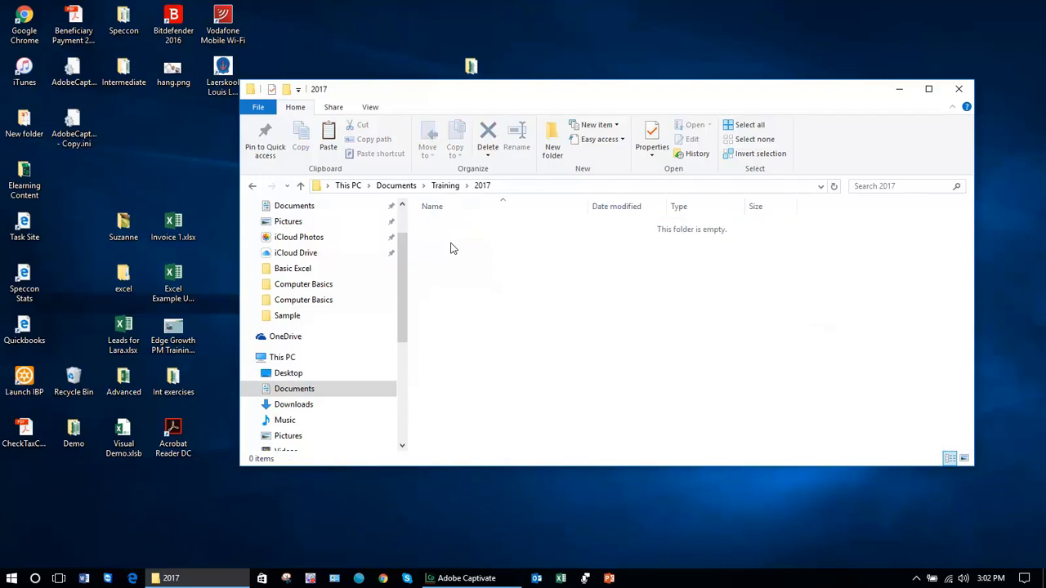
{"action": "right_click", "coordinate": [456, 244]}
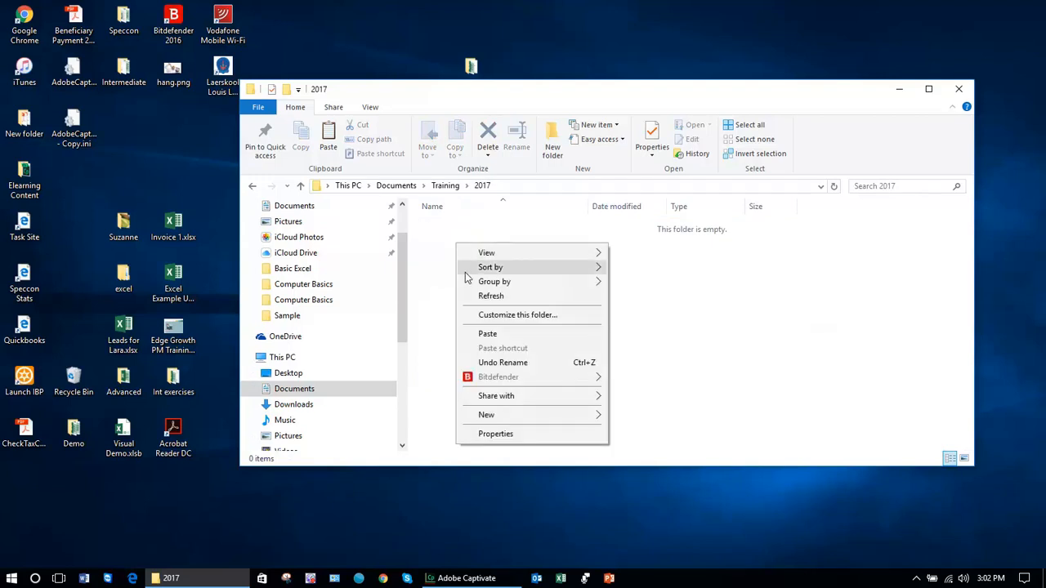
{"action": "left_click", "coordinate": [484, 335]}
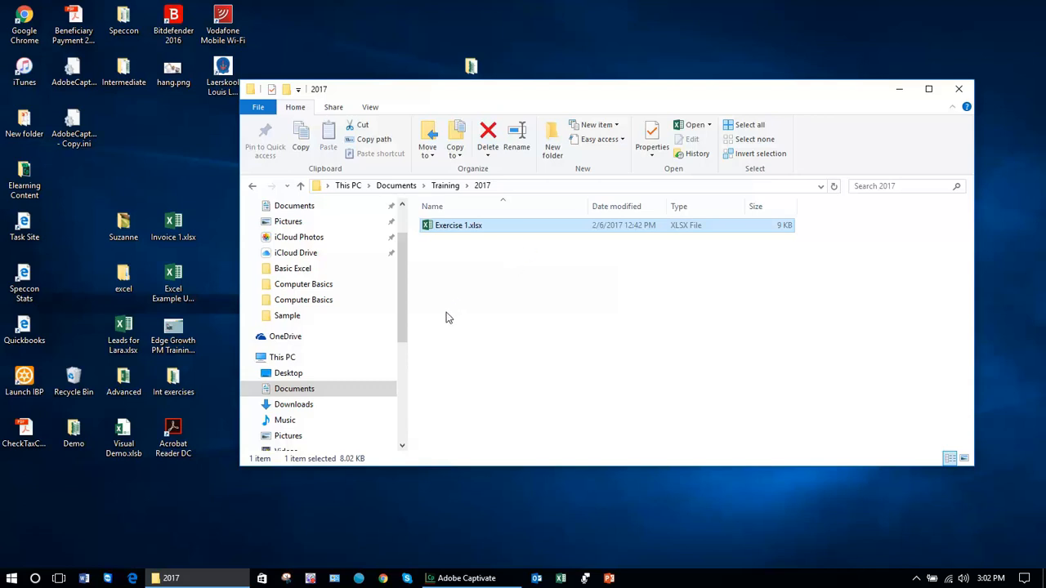
Copy Exercise 1.xlsx from the 2017 folder onto the ROZUSB (F:) drive and open that drive
{"action": "left_click_drag", "start_coordinate": [402, 317], "coordinate": [400, 358]}
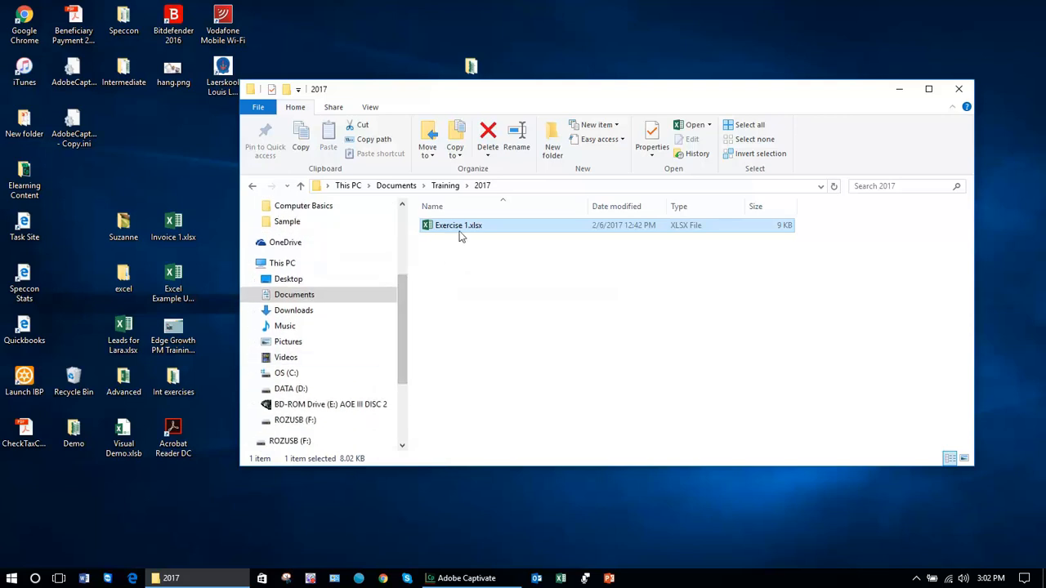
{"action": "left_click_drag", "start_coordinate": [467, 229], "coordinate": [306, 417]}
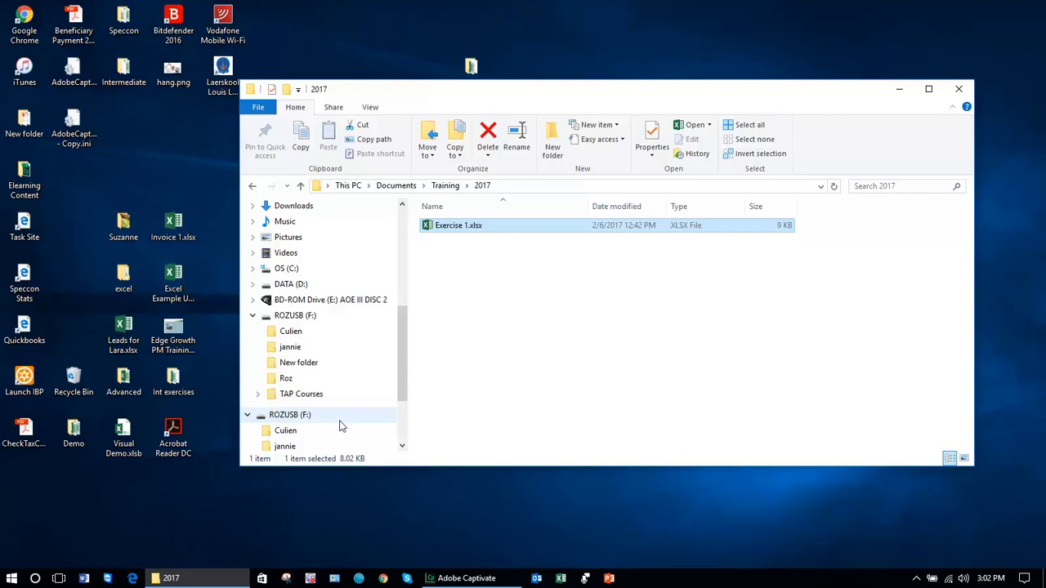
{"action": "left_click", "coordinate": [299, 416]}
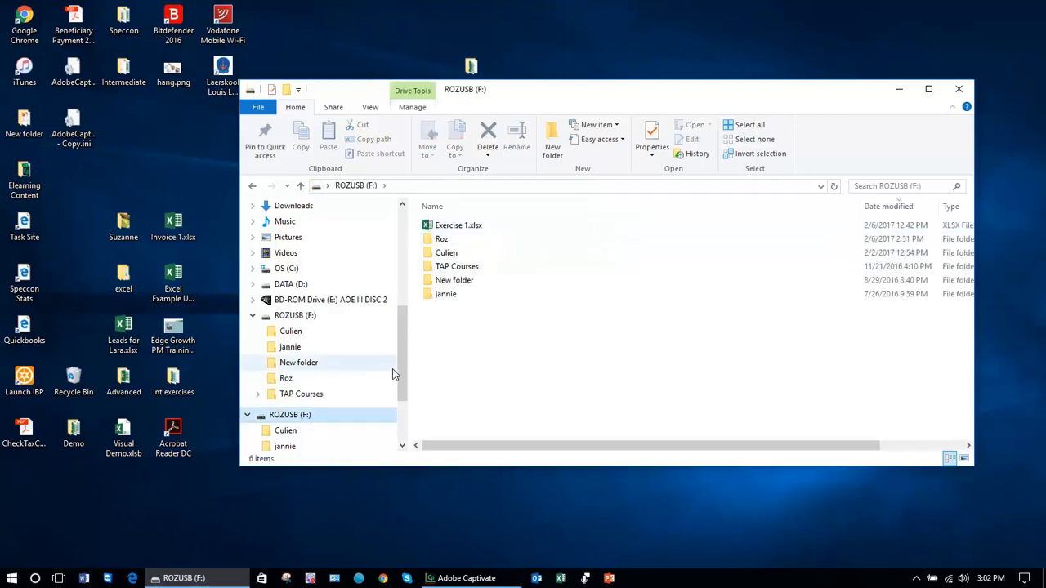
Copy Exercise 2.docx from the Desktop's Computer Basics folder and paste it onto the ROZUSB (F:) drive
{"action": "left_click_drag", "start_coordinate": [402, 376], "coordinate": [410, 296]}
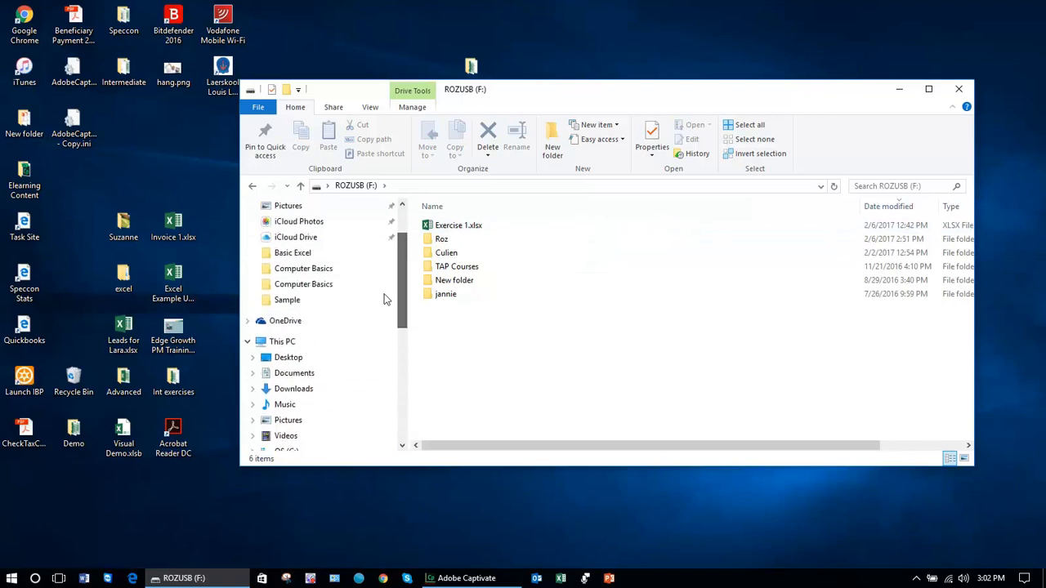
{"action": "left_click", "coordinate": [333, 273]}
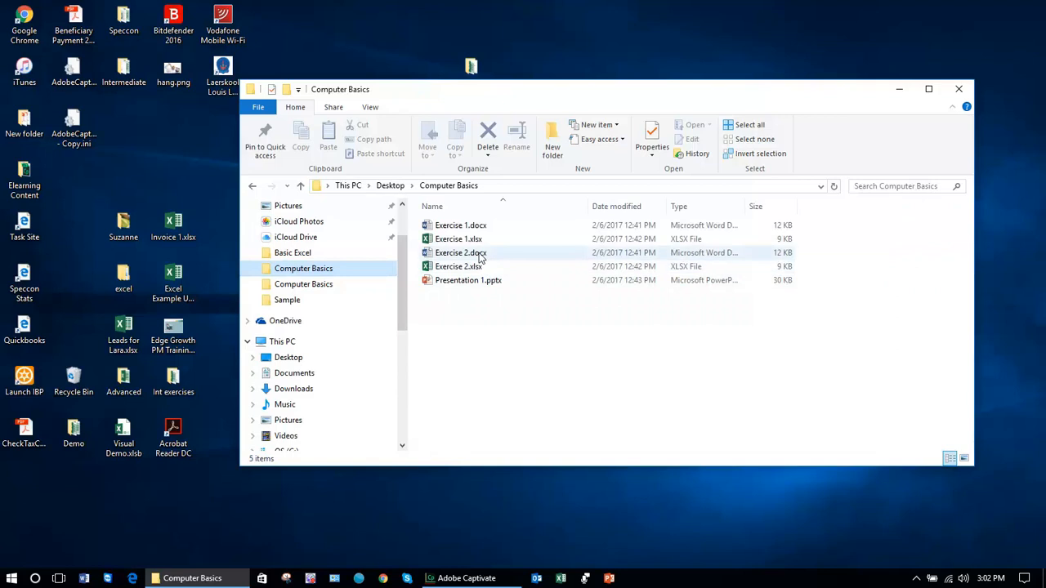
{"action": "right_click", "coordinate": [481, 254]}
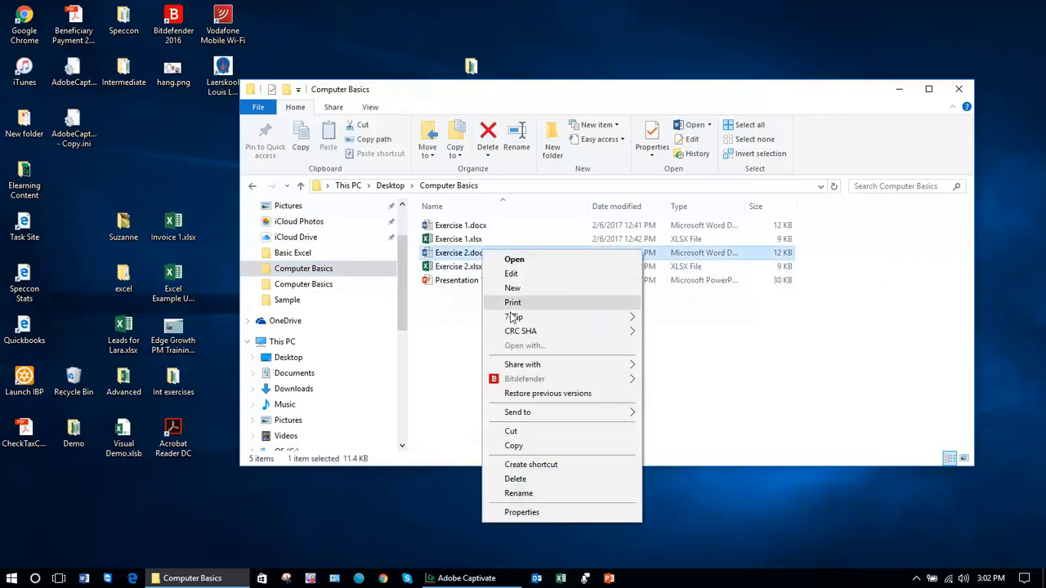
{"action": "left_click", "coordinate": [515, 445]}
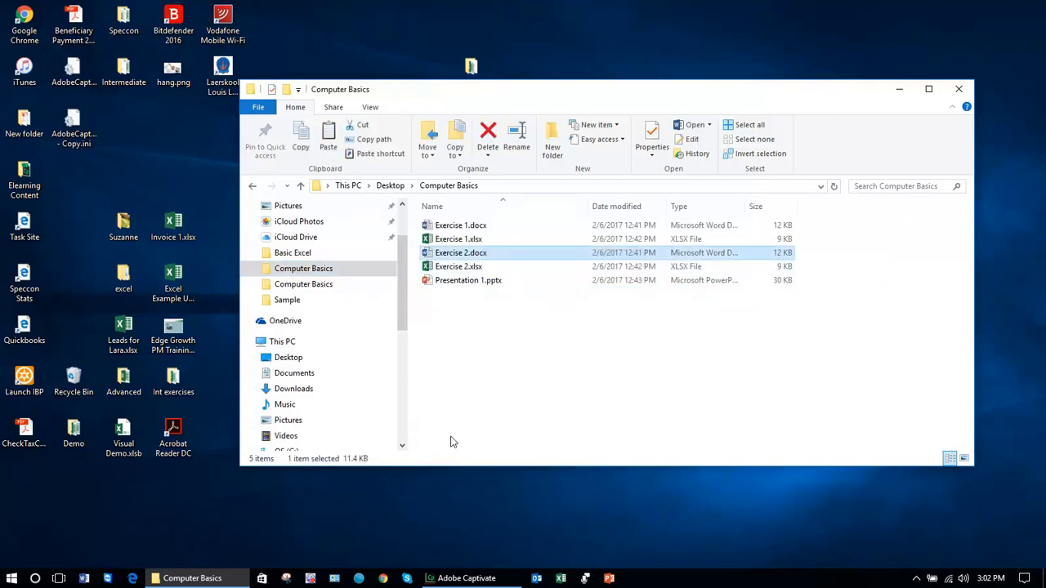
{"action": "left_click", "coordinate": [402, 426]}
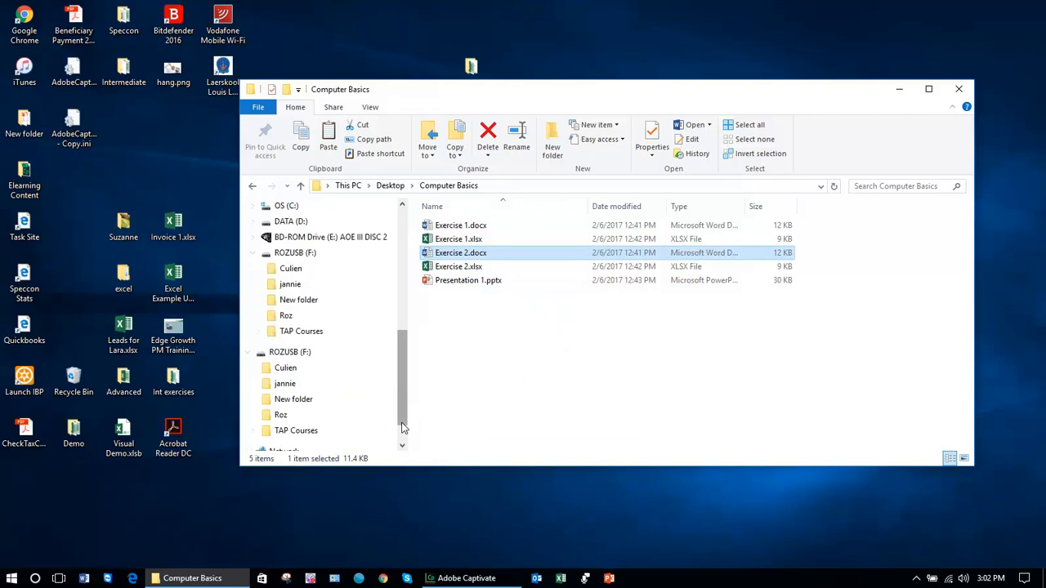
{"action": "left_click", "coordinate": [334, 353]}
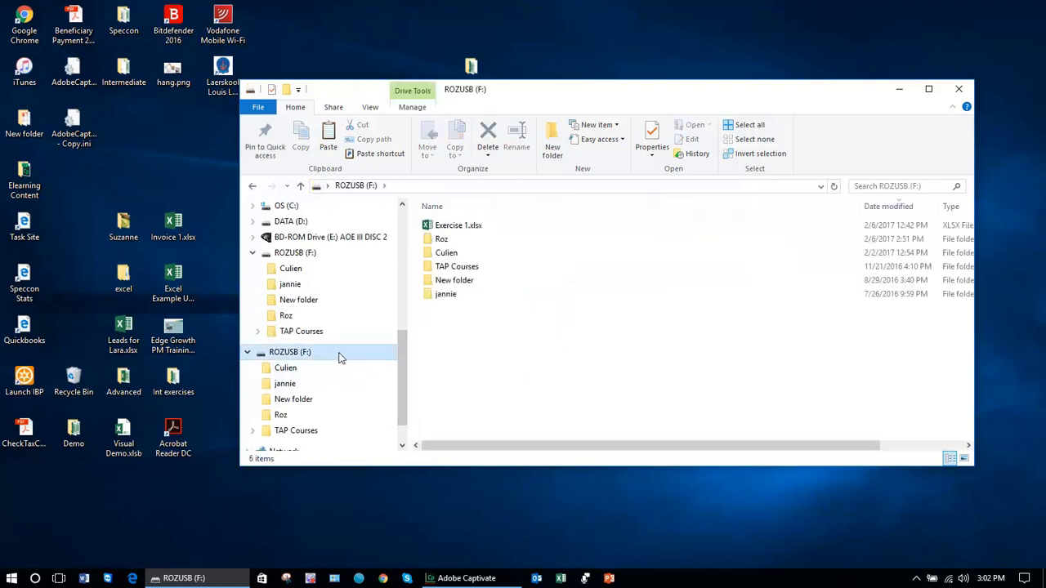
{"action": "right_click", "coordinate": [480, 347]}
{"action": "left_click", "coordinate": [507, 435]}
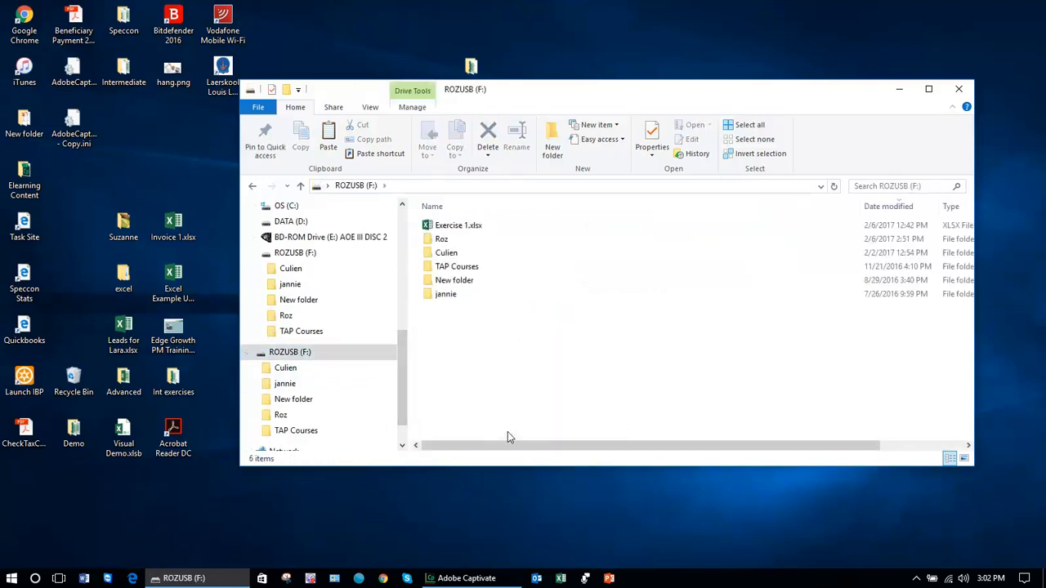
Return to the Desktop's Computer Basics folder and view the Move to destinations available for Exercise 2.docx
{"action": "left_click_drag", "start_coordinate": [406, 375], "coordinate": [406, 290]}
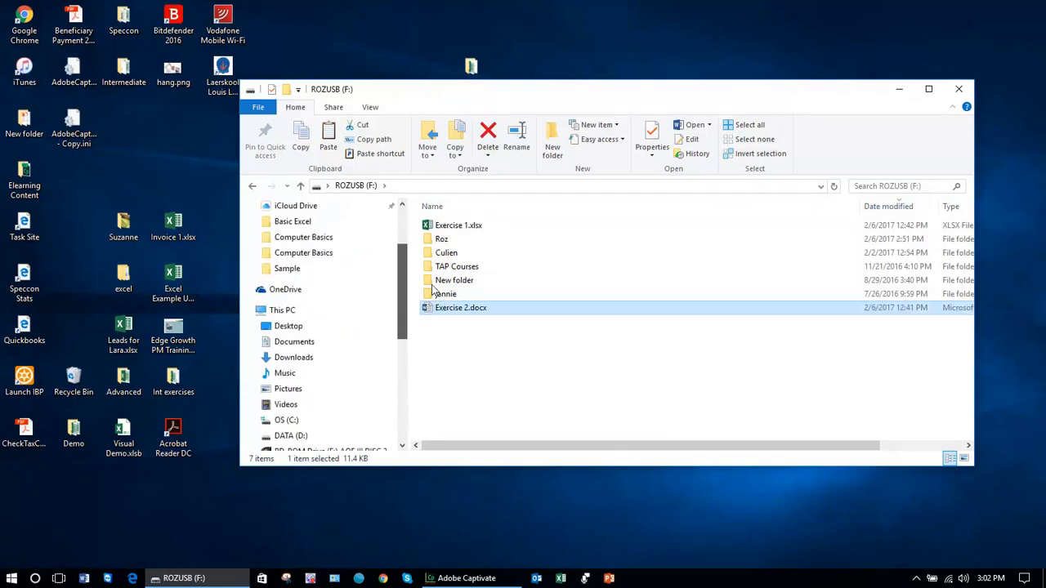
{"action": "left_click", "coordinate": [344, 238]}
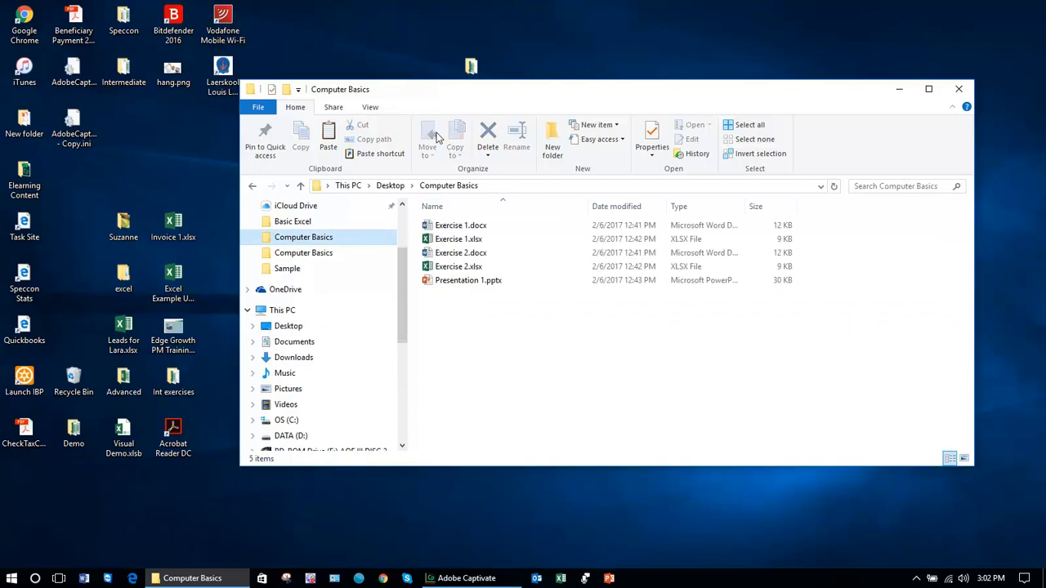
{"action": "left_click", "coordinate": [462, 253]}
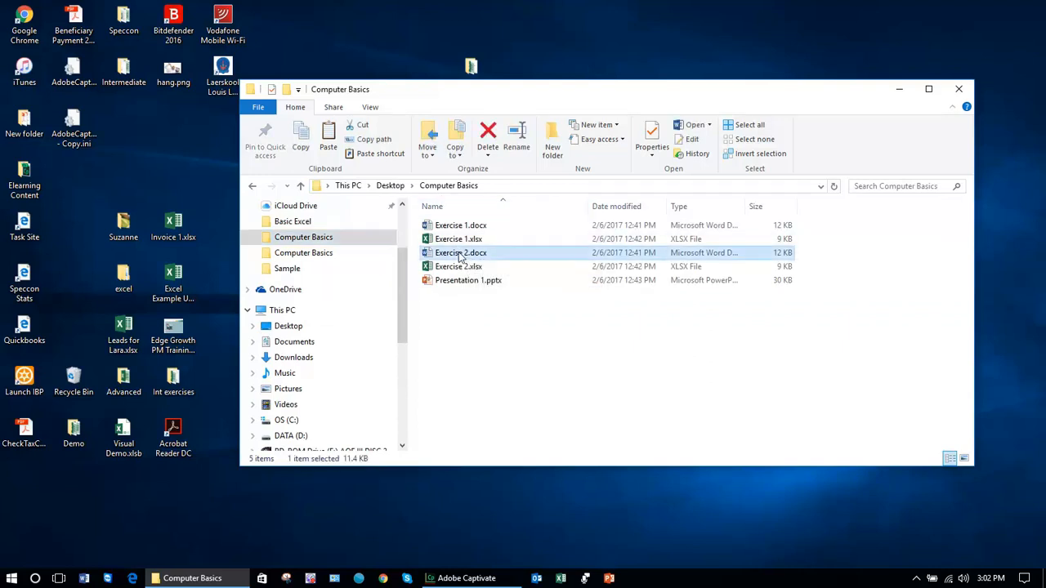
{"action": "left_click", "coordinate": [429, 151]}
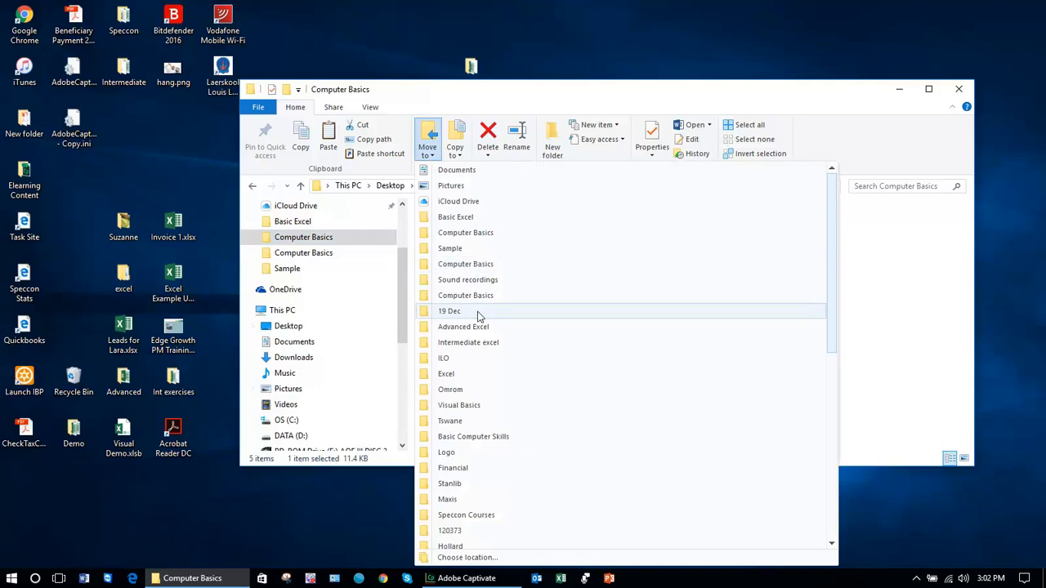
{"action": "left_click", "coordinate": [458, 157]}
{"action": "left_click", "coordinate": [458, 158]}
{"action": "left_click", "coordinate": [458, 160]}
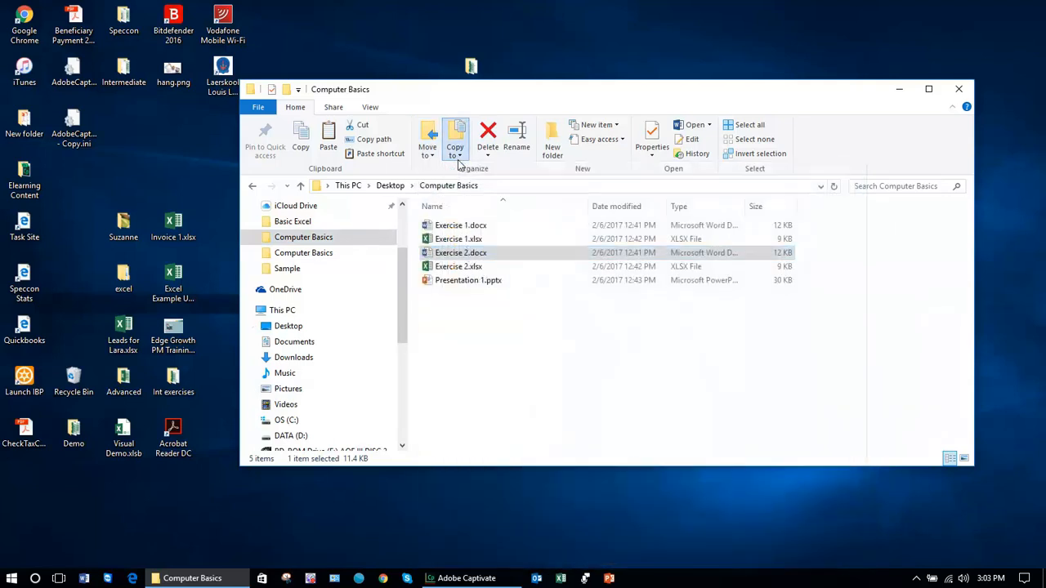
{"action": "left_click", "coordinate": [458, 161]}
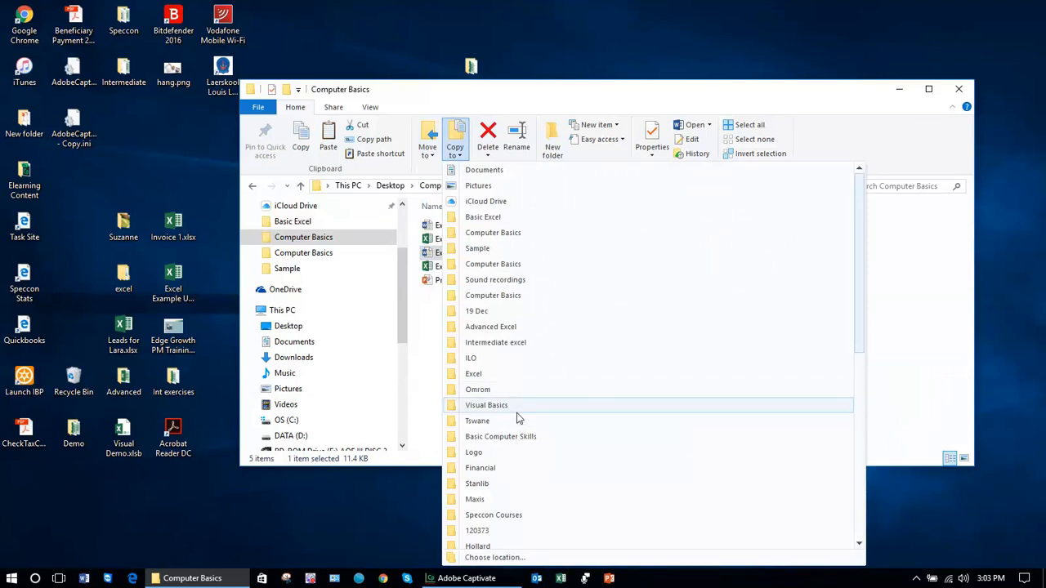
{"action": "left_click", "coordinate": [490, 559]}
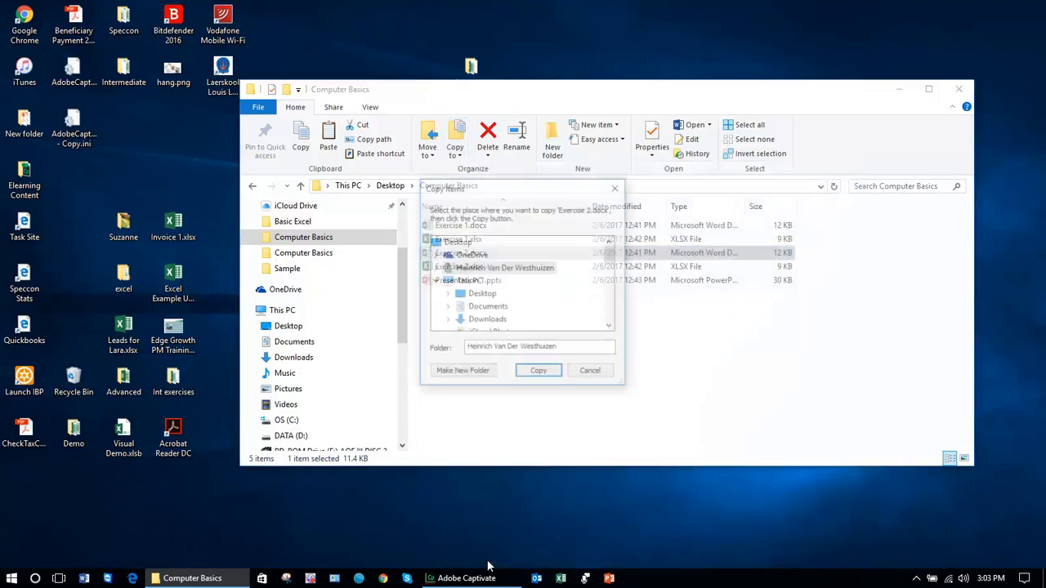
{"action": "left_click", "coordinate": [487, 308]}
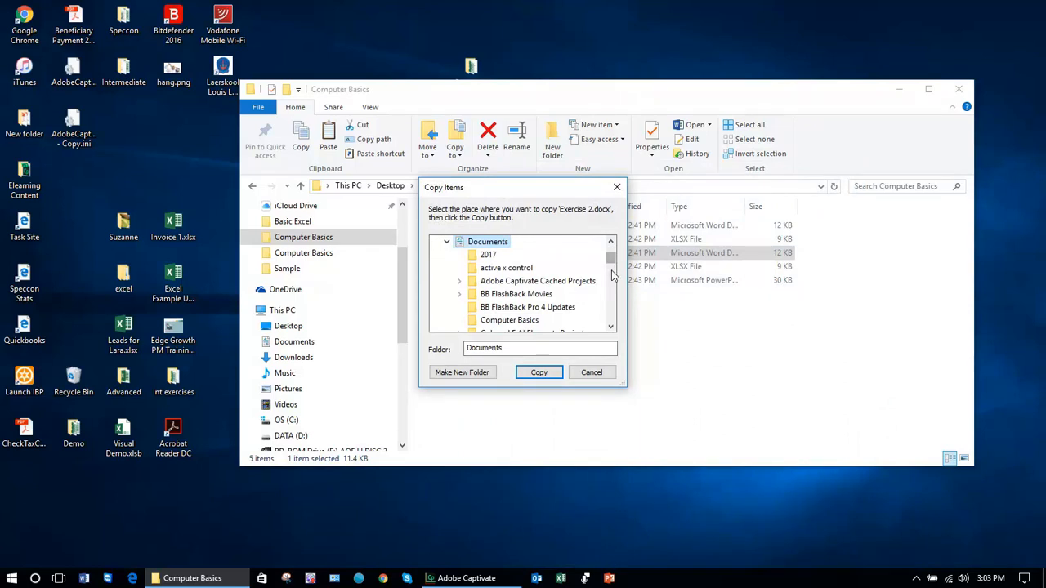
{"action": "left_click_drag", "start_coordinate": [610, 259], "coordinate": [608, 286]}
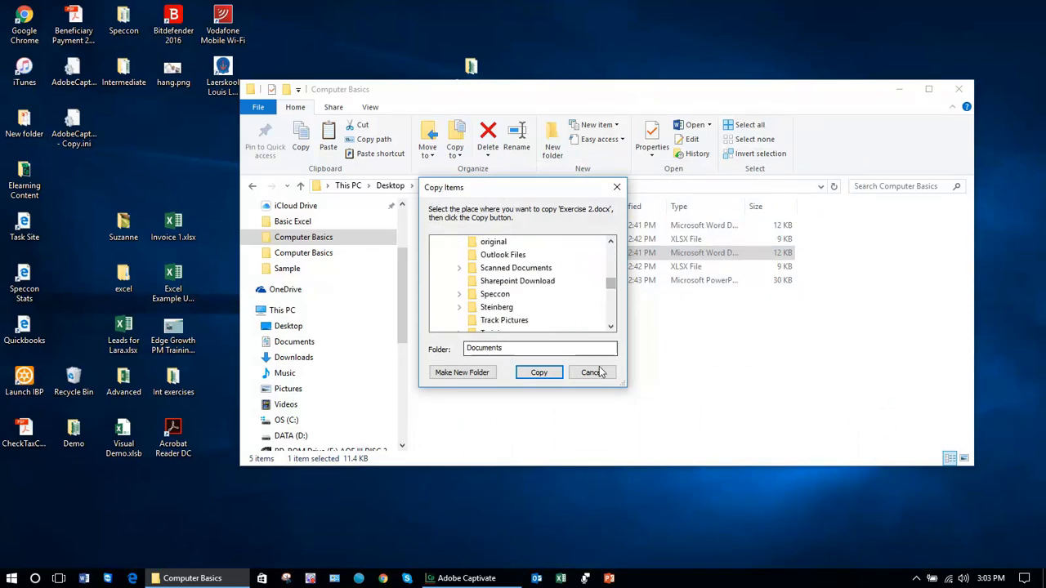
{"action": "left_click", "coordinate": [591, 372]}
{"action": "left_click", "coordinate": [607, 309]}
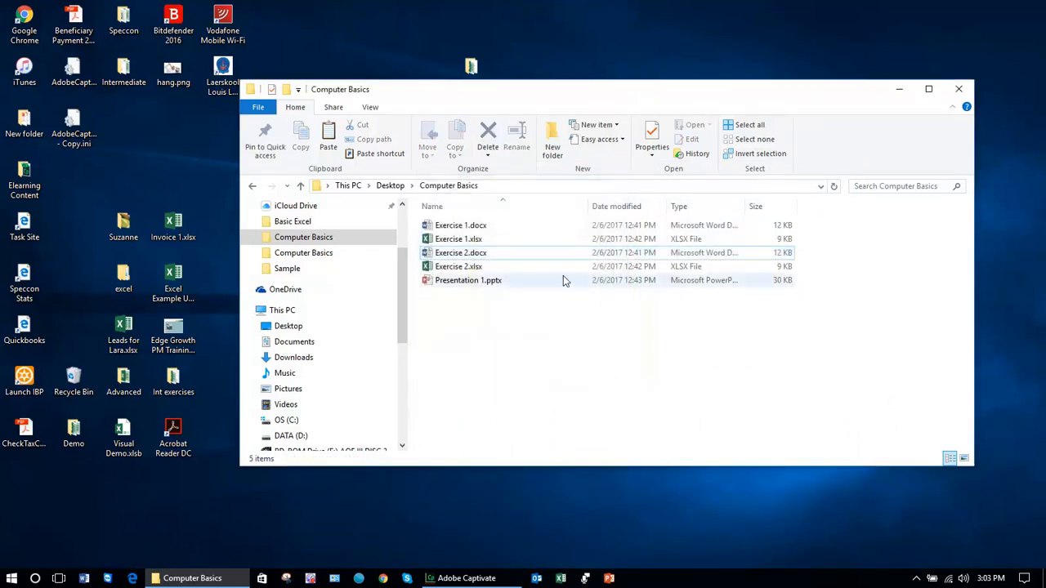
Delete Exercise 2.xlsx from the Desktop's Computer Basics folder
{"action": "left_click", "coordinate": [470, 270]}
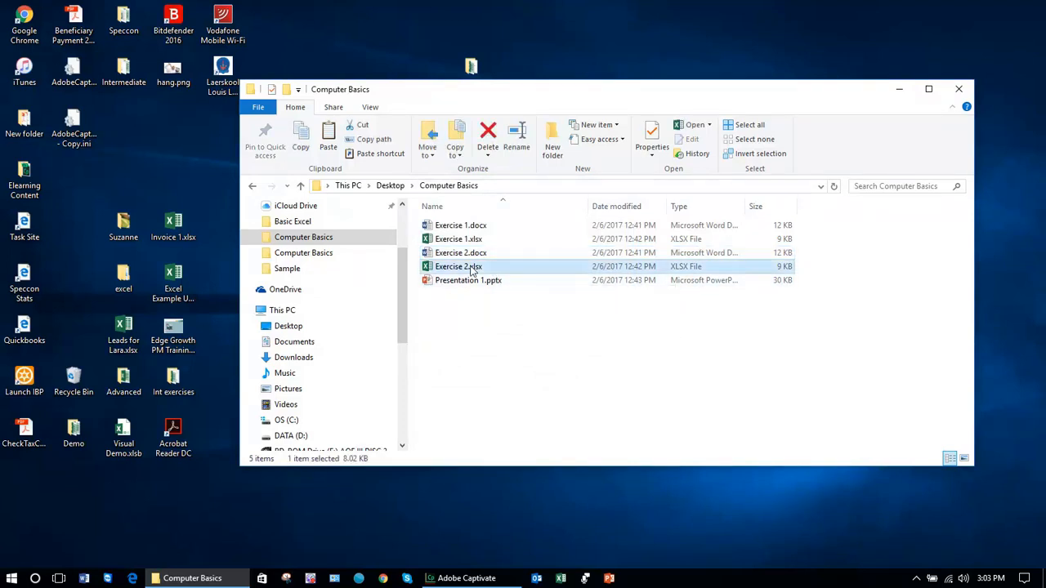
{"action": "left_click", "coordinate": [491, 134]}
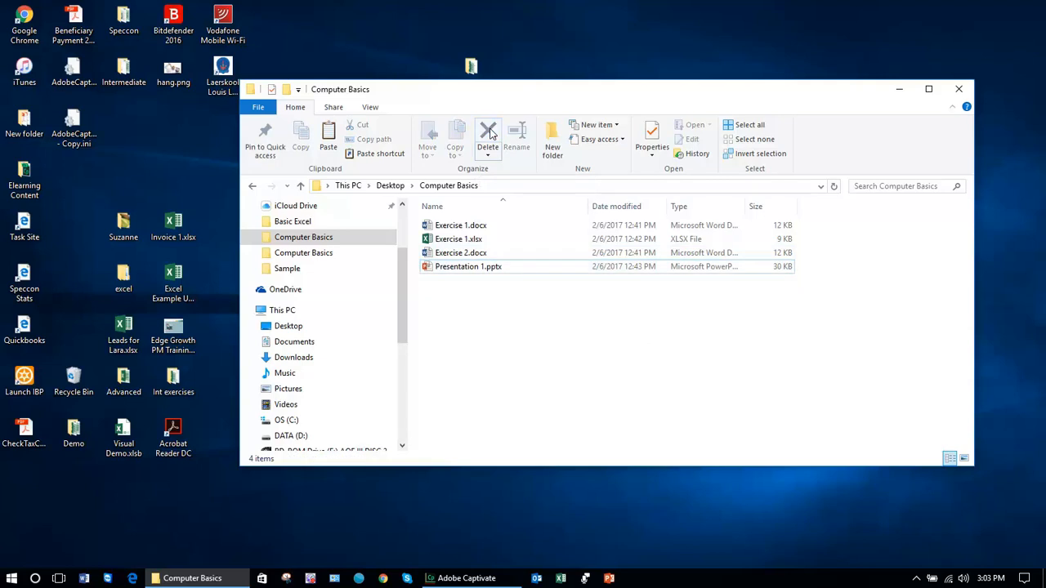
Rename Exercise 1.xlsx in the Desktop's Computer Basics folder to Graph.xlsx, and reopen its name for editing
{"action": "left_click_drag", "start_coordinate": [401, 327], "coordinate": [407, 239]}
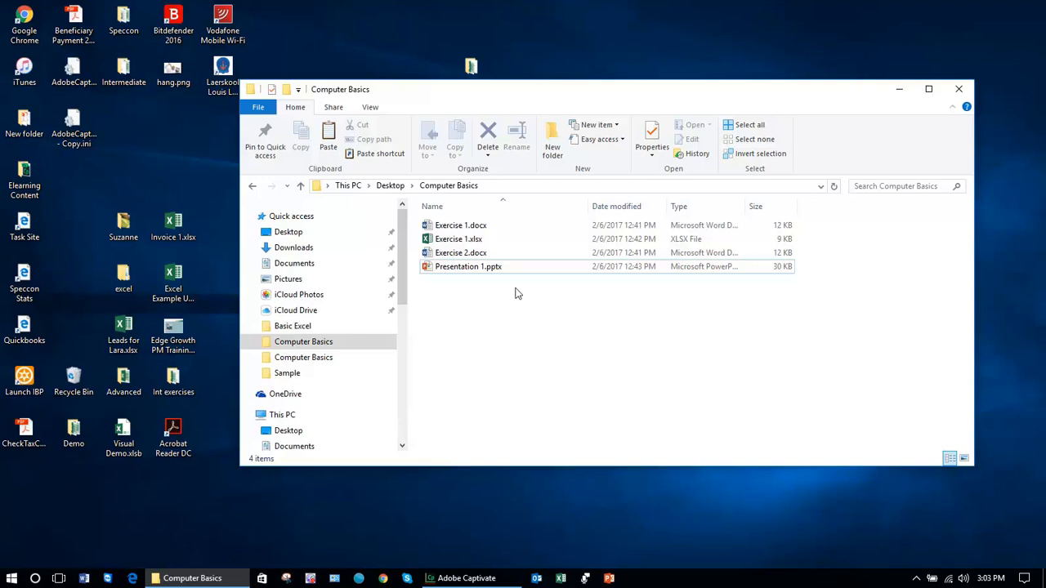
{"action": "left_click", "coordinate": [478, 241]}
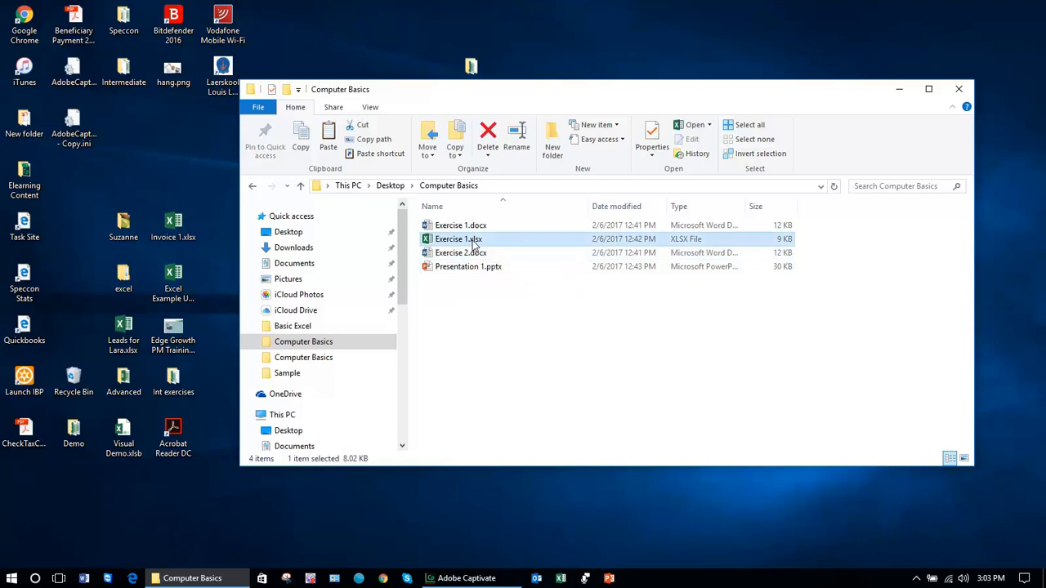
{"action": "right_click", "coordinate": [474, 245]}
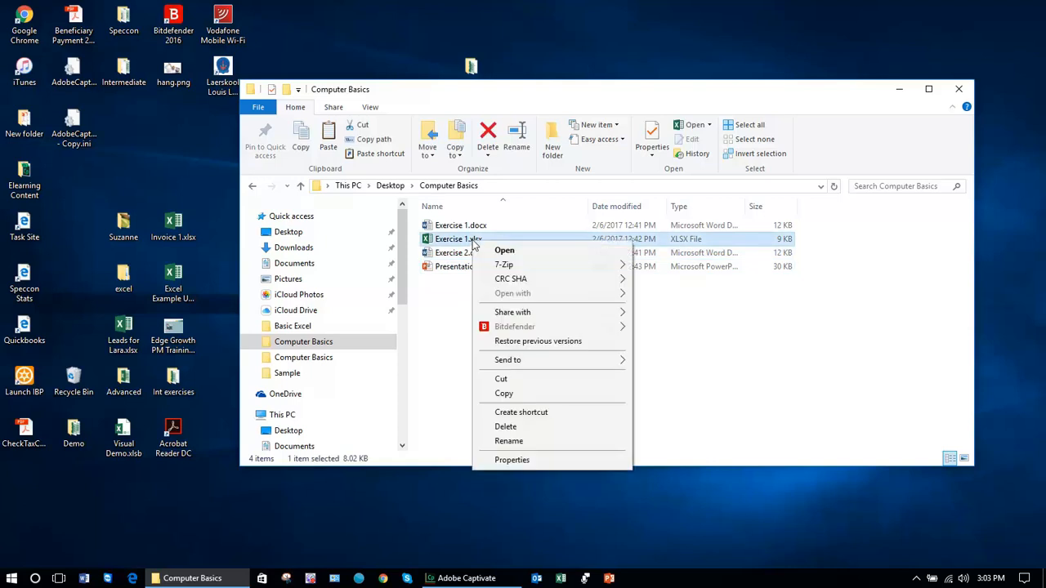
{"action": "left_click", "coordinate": [523, 442]}
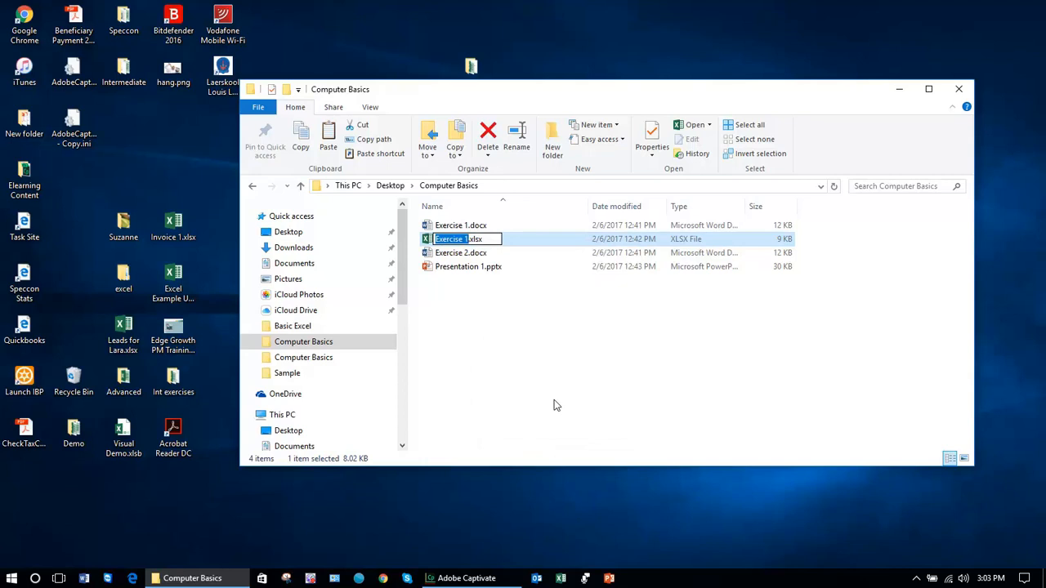
{"action": "type", "text": "Graph"}
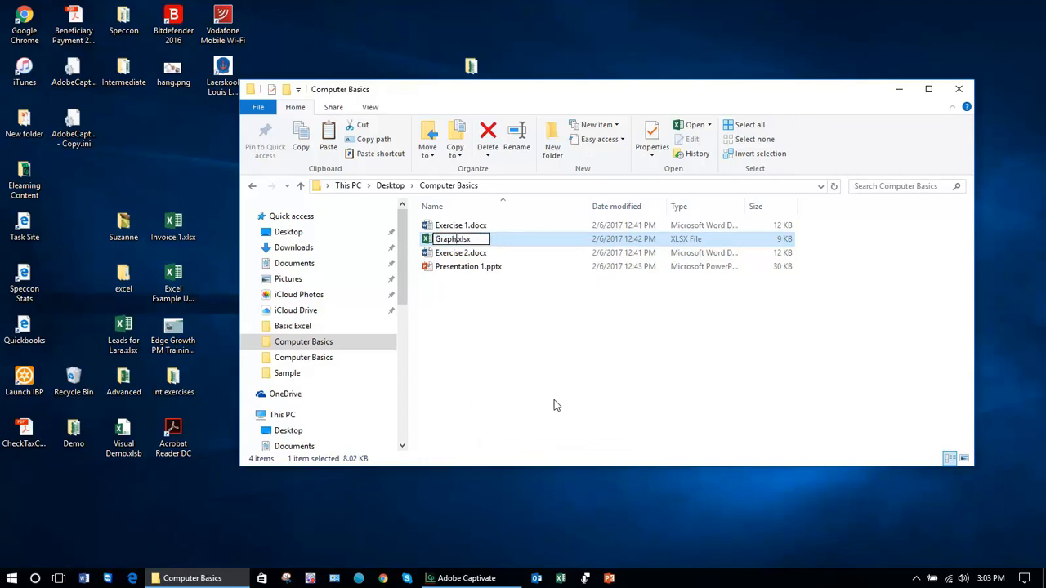
{"action": "key", "text": "Return"}
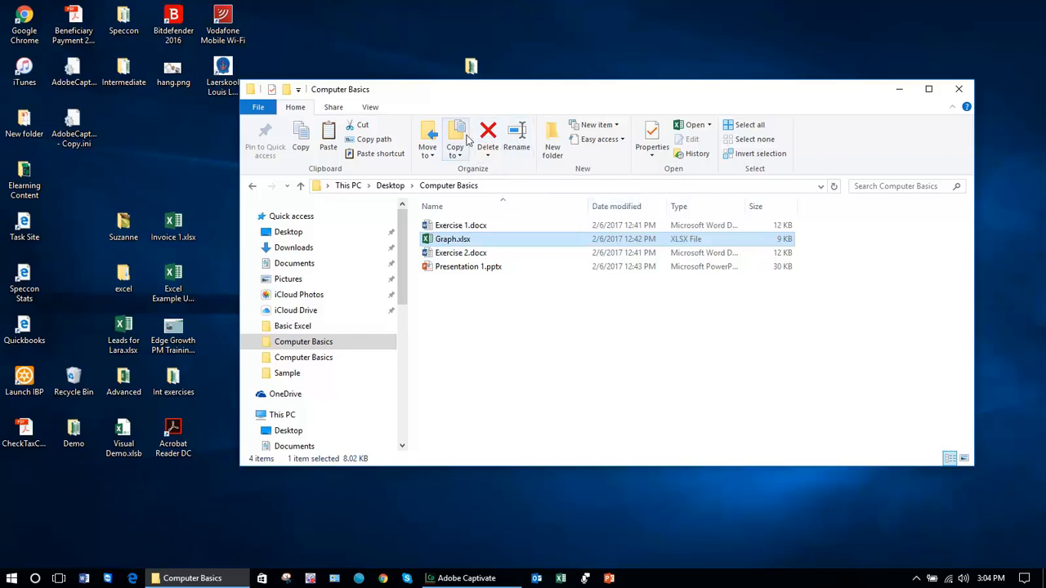
{"action": "left_click", "coordinate": [467, 238]}
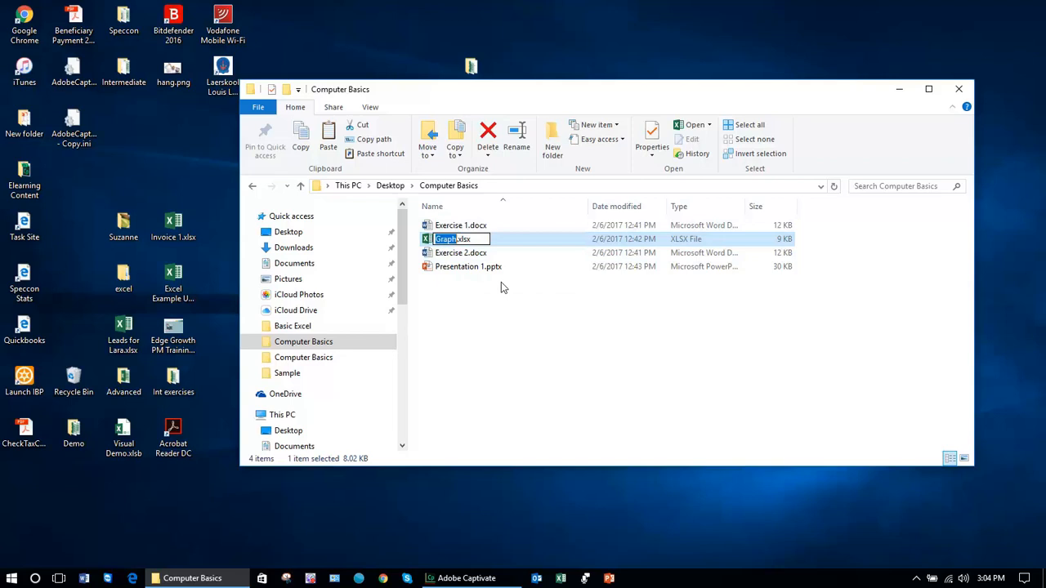
Step back and forward through the visited folders, go up to the Desktop level and close the File Explorer window
{"action": "left_click", "coordinate": [252, 188]}
{"action": "left_click", "coordinate": [253, 188]}
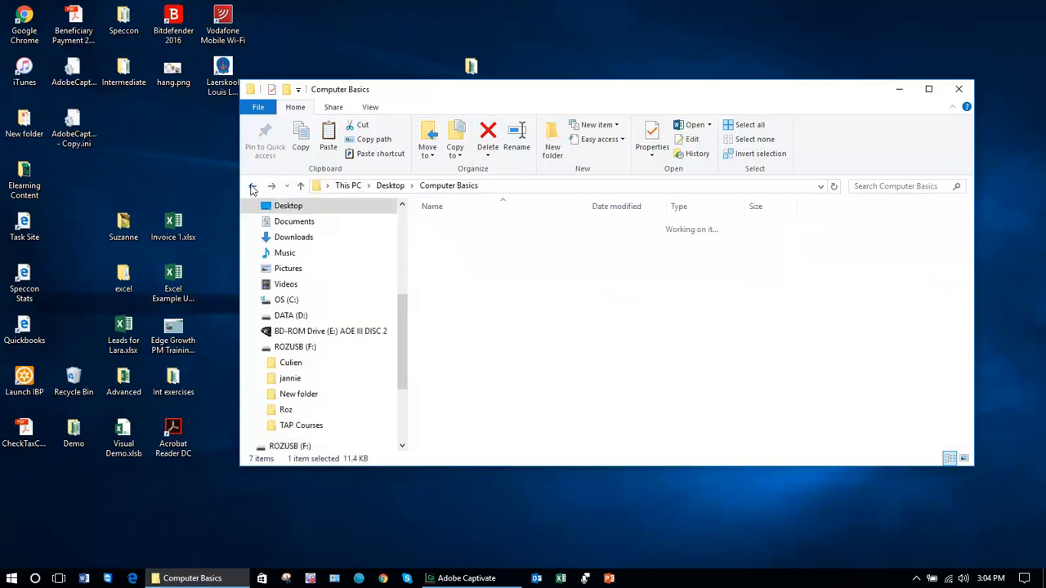
{"action": "left_click", "coordinate": [252, 188]}
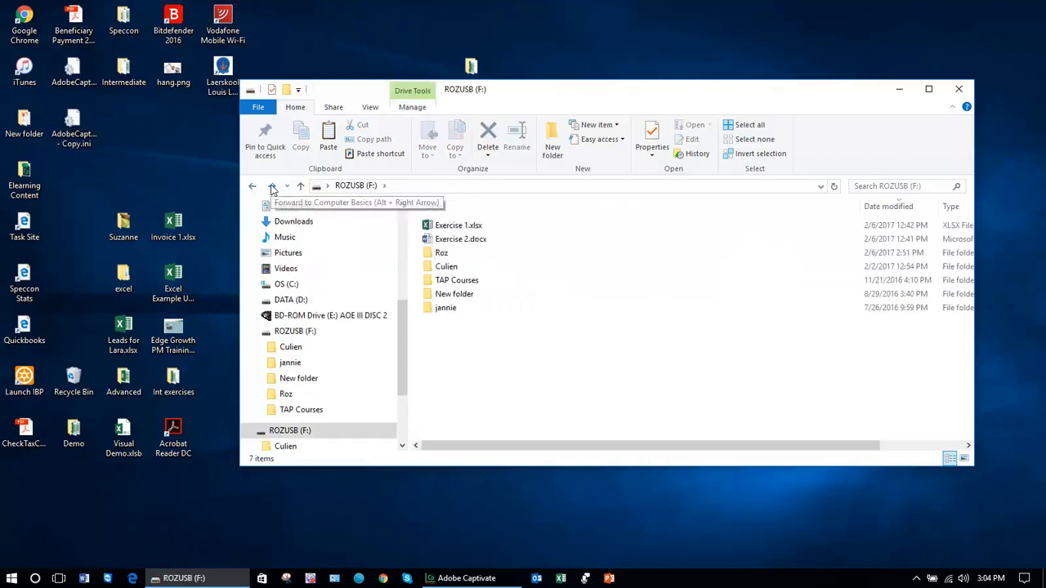
{"action": "left_click", "coordinate": [272, 187]}
{"action": "left_click", "coordinate": [253, 187]}
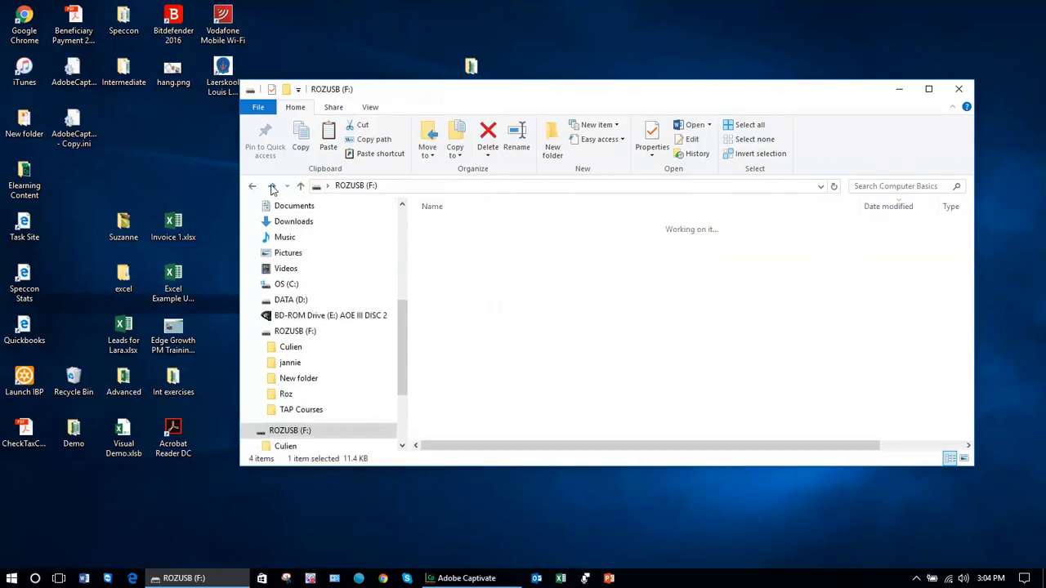
{"action": "left_click", "coordinate": [300, 187]}
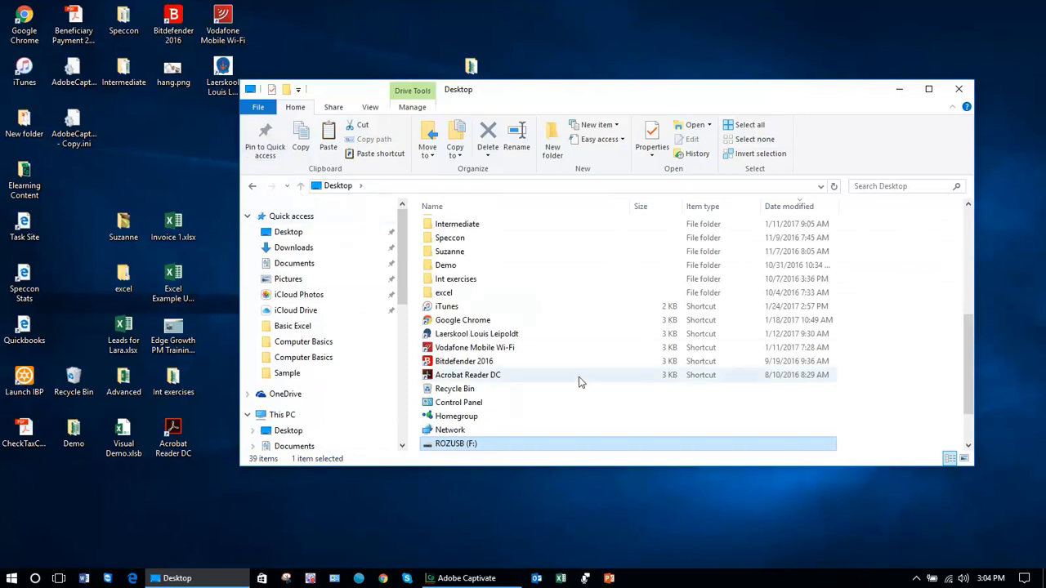
{"action": "left_click", "coordinate": [961, 91]}
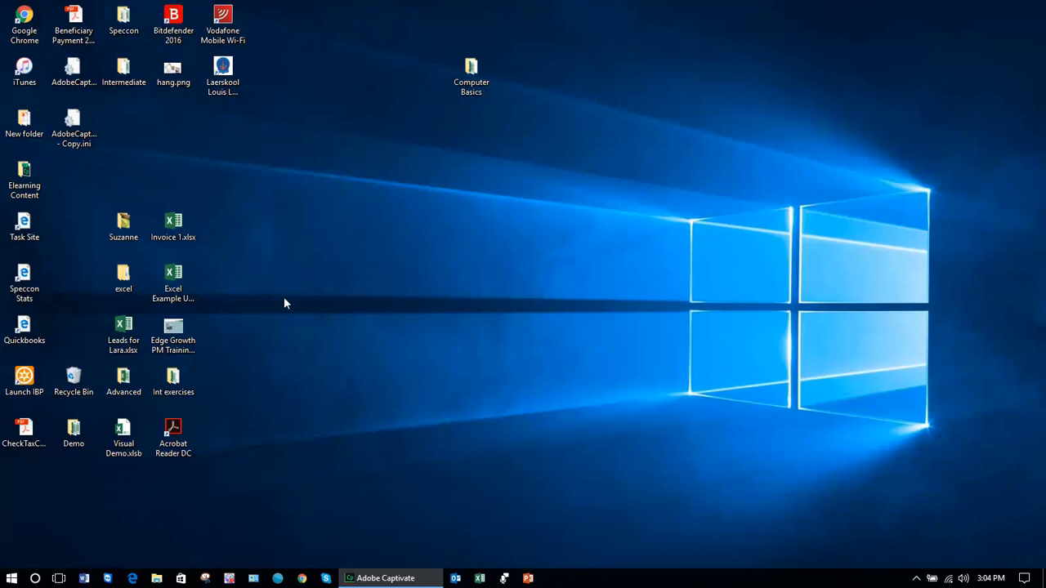
Place the Recycle Bin icon below the Computer Basics folder on the desktop, and open it with 107.2.xlsx selected
{"action": "left_click_drag", "start_coordinate": [68, 379], "coordinate": [471, 175]}
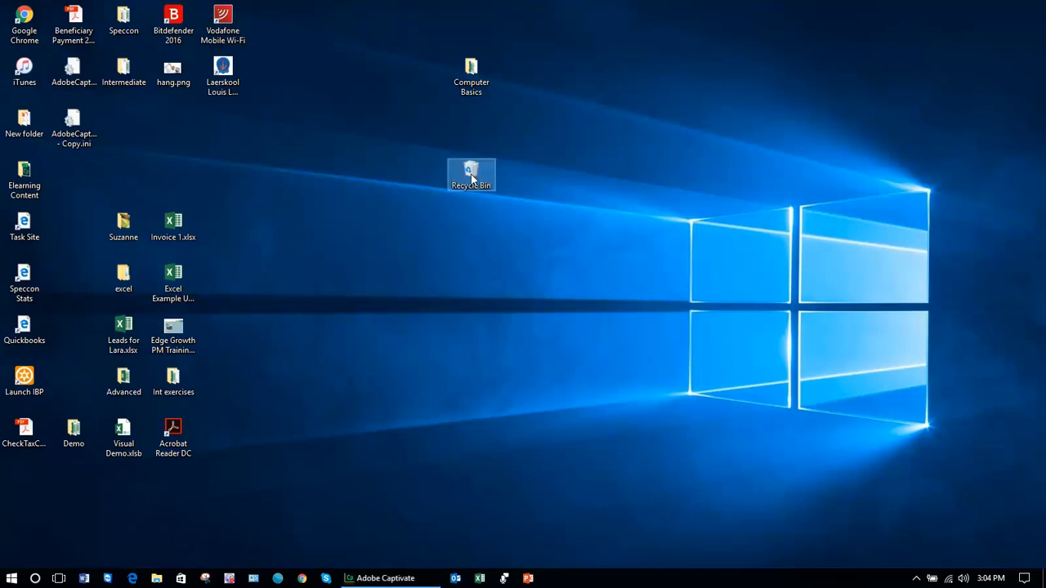
{"action": "double_click", "coordinate": [471, 177]}
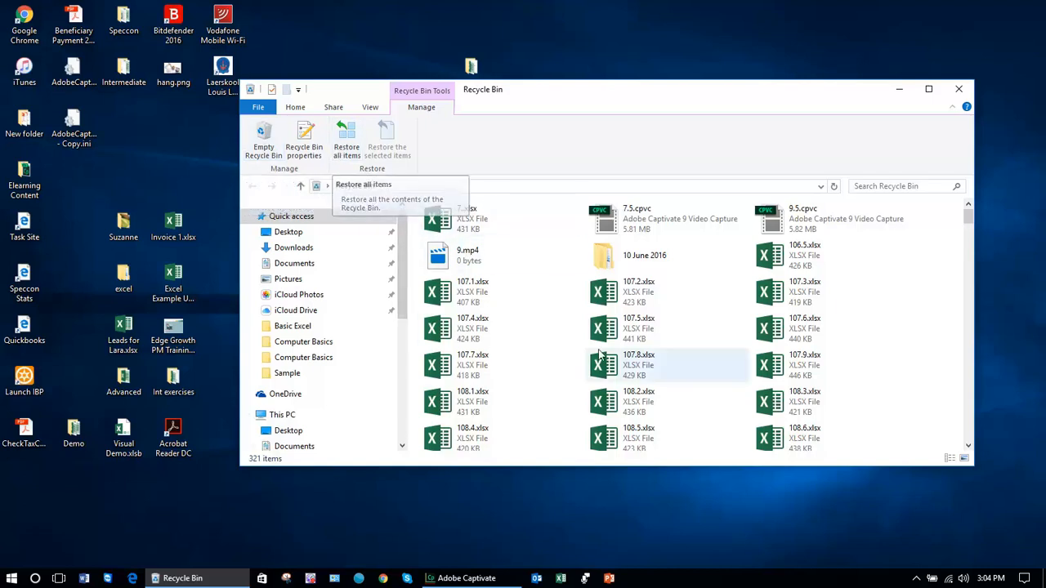
{"action": "left_click", "coordinate": [613, 296]}
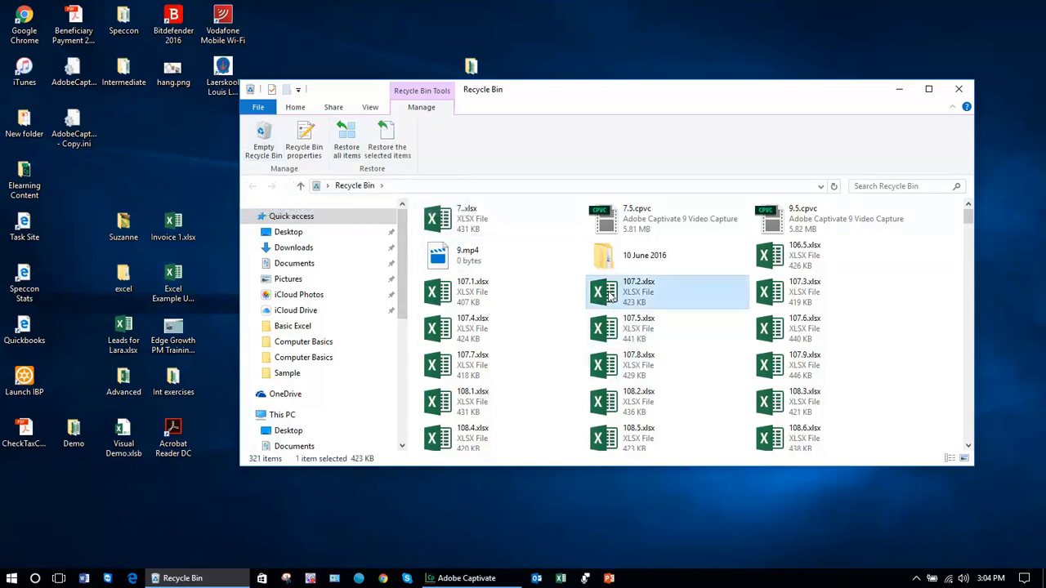